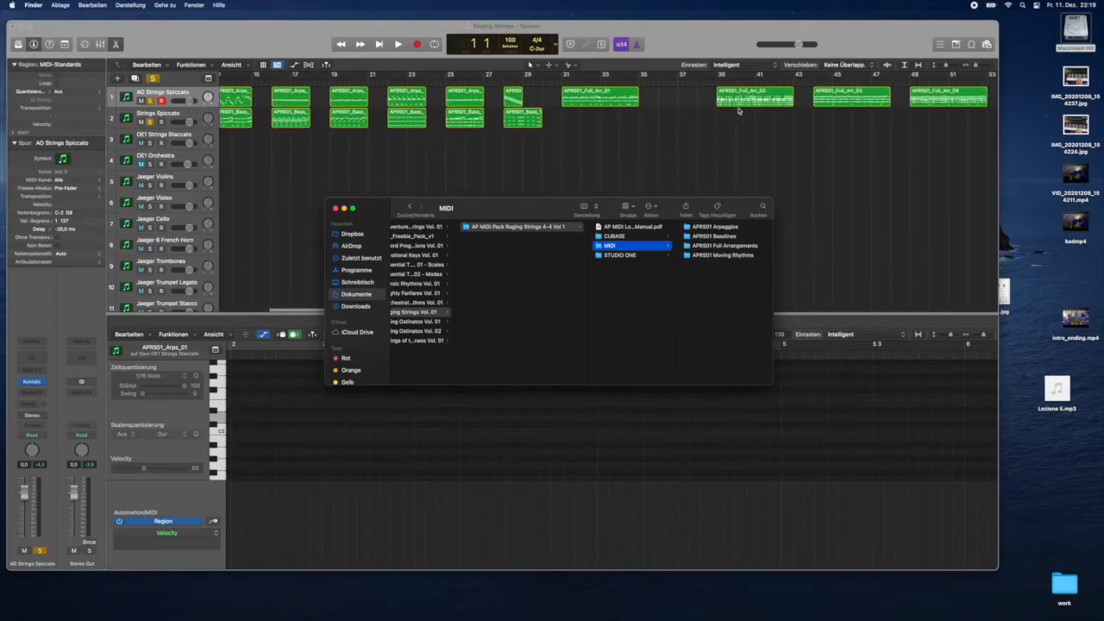
Examine the MIDI files in the APRS01 Full Arrangements, APRS01 Basslines and APRS01 Arpeggios folders
scroll(738, 110, "right", 2)
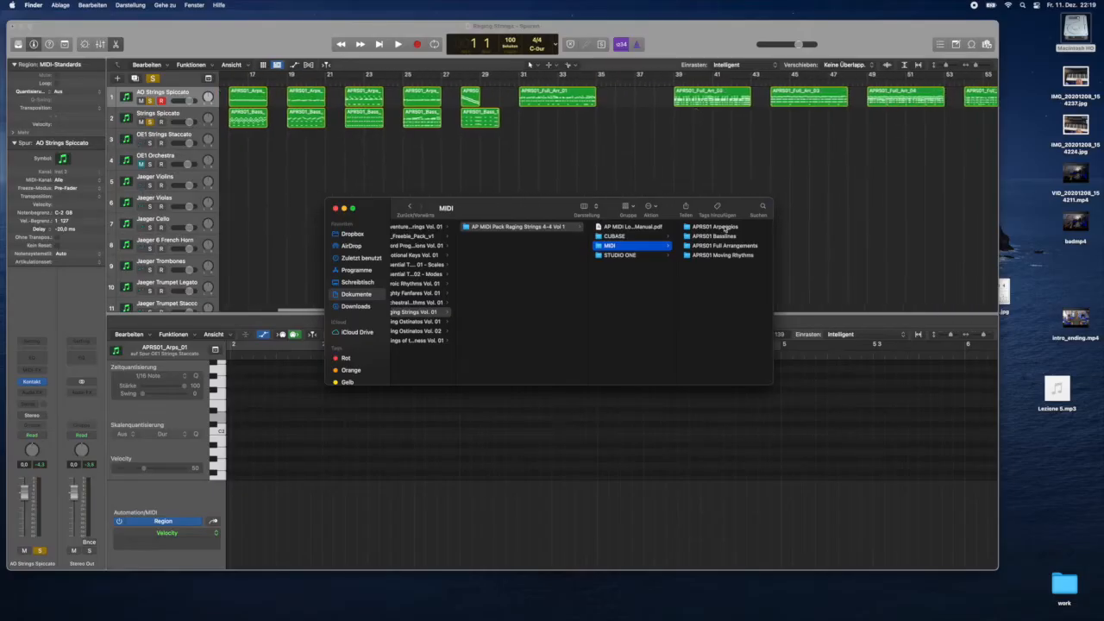
left_click(724, 245)
scroll(721, 302, "down", 2)
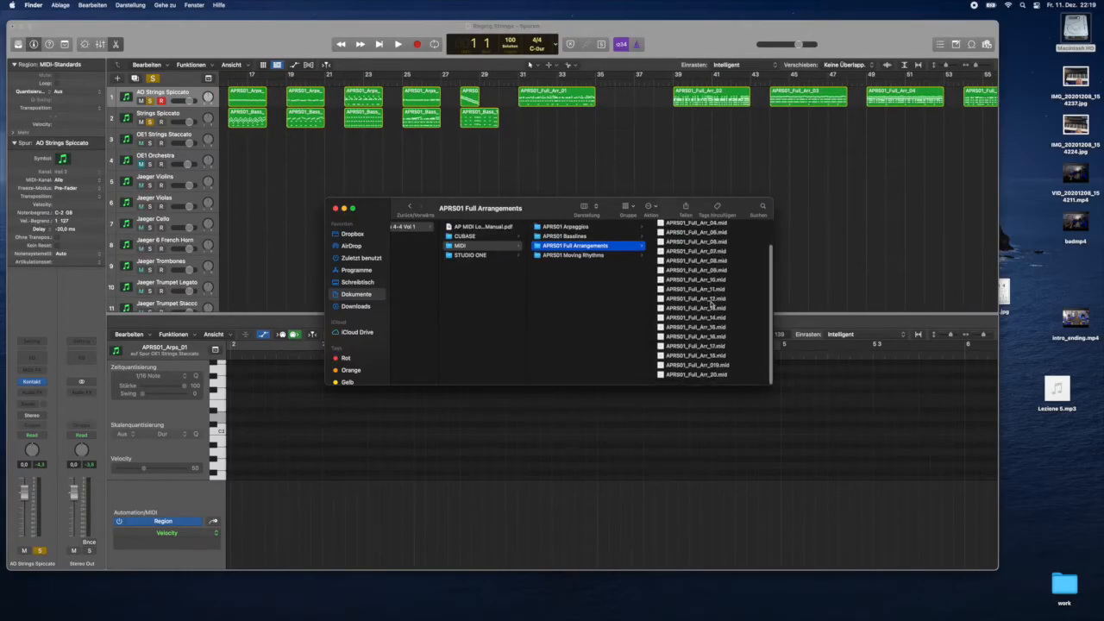
left_click(575, 236)
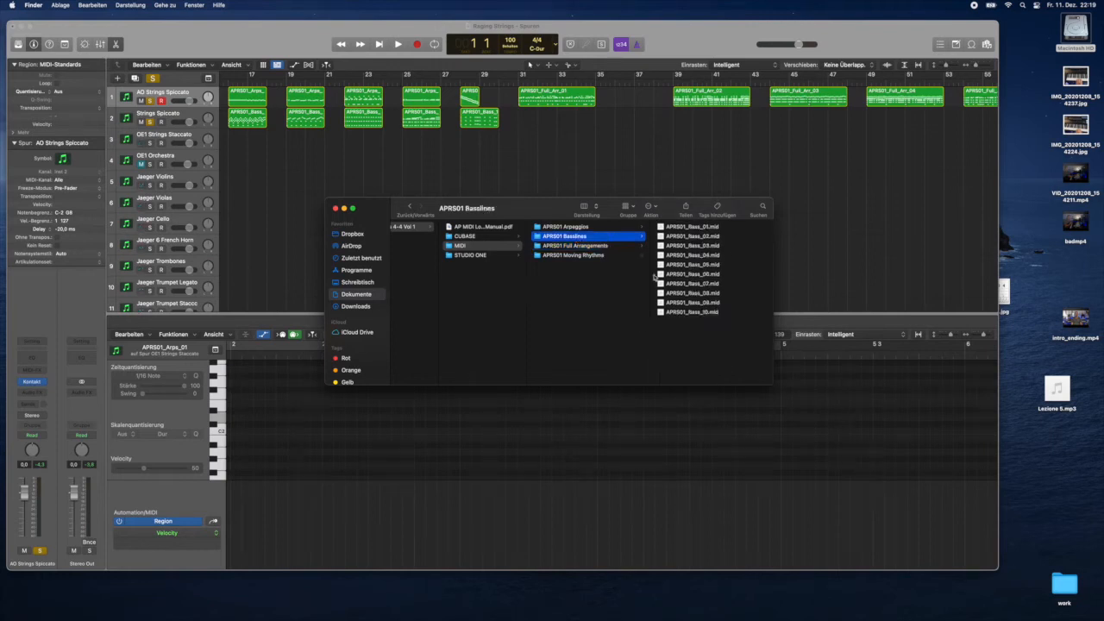
left_click(584, 228)
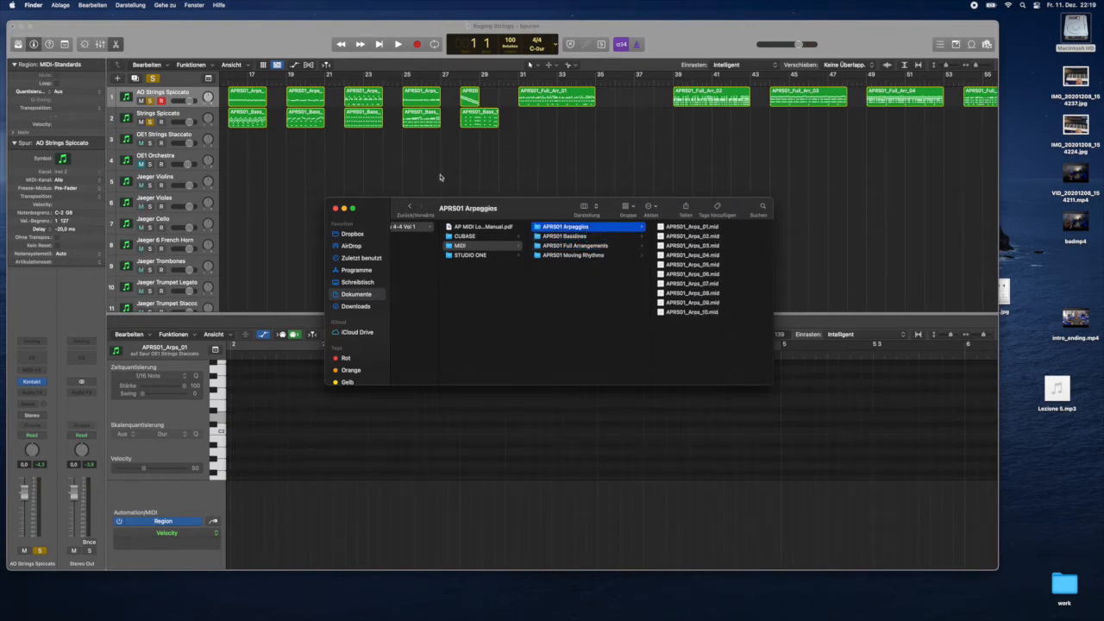
Switch to Logic Pro and play back the paired arpeggio and bass regions from bar 1, stopping after the third pair begins
left_click(289, 40)
scroll(289, 164, "left", 10)
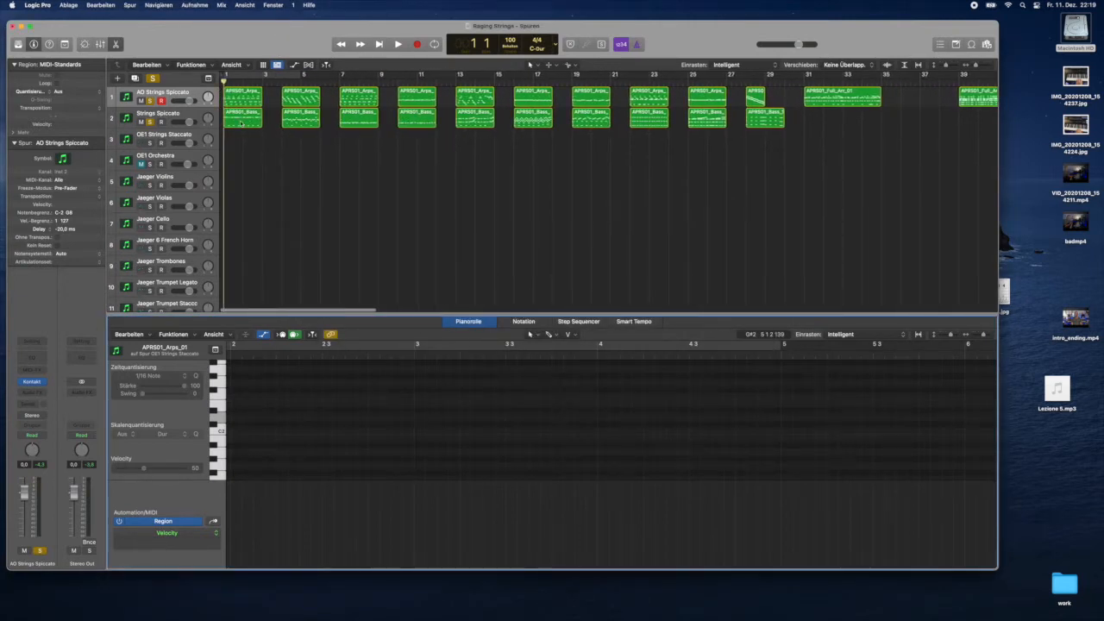
left_click(397, 44)
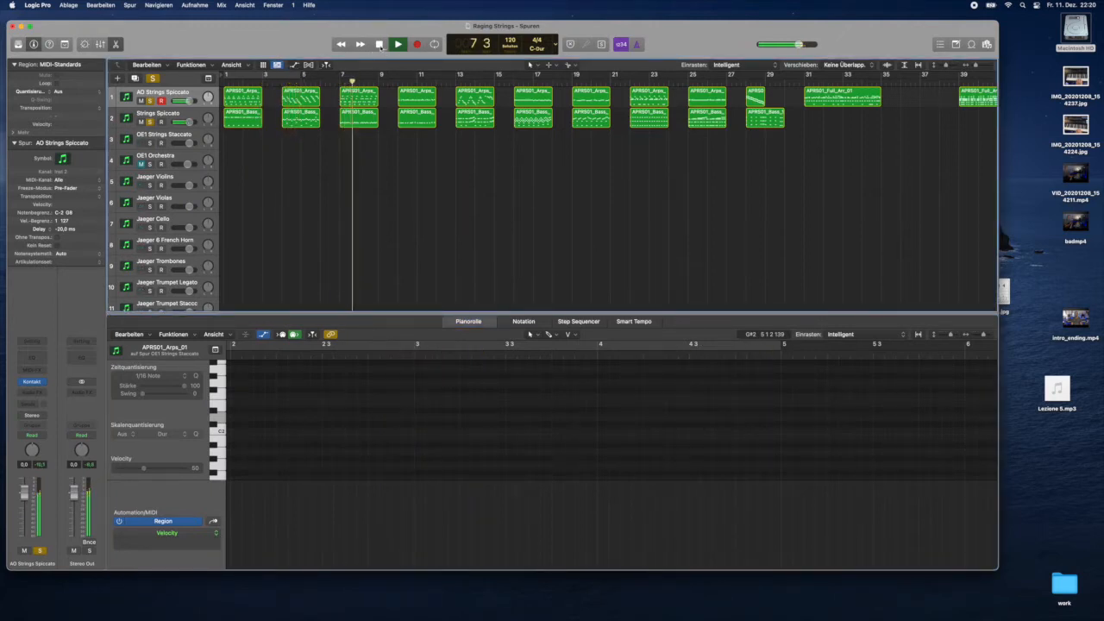
left_click(380, 45)
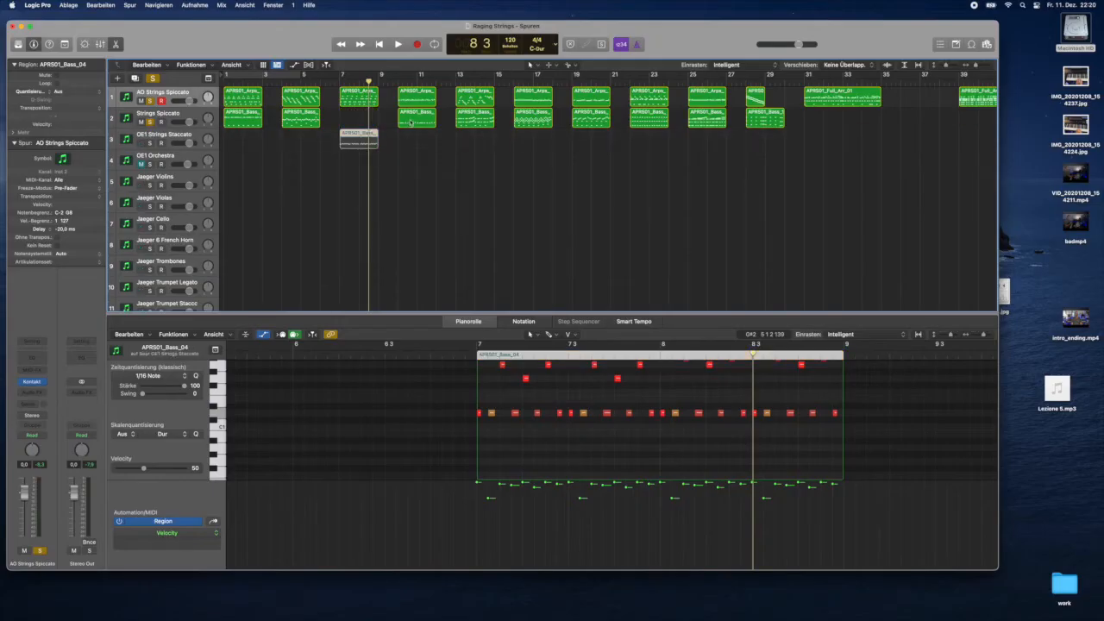
Place the APRS01_Bass_04 region at bar 10 on the Strings Spiccato track and audition the pair at bar 7
mouse_move(416, 117)
left_mouse_down()
mouse_move(346, 123)
mouse_move(413, 140)
mouse_move(414, 121)
left_mouse_up()
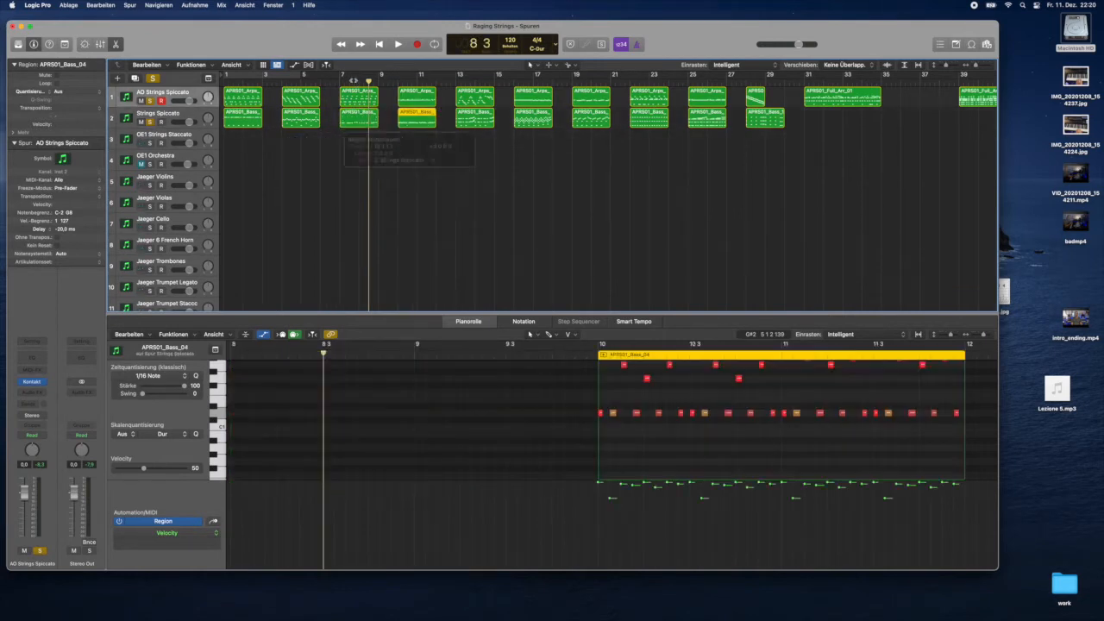
left_click(338, 80)
key("space")
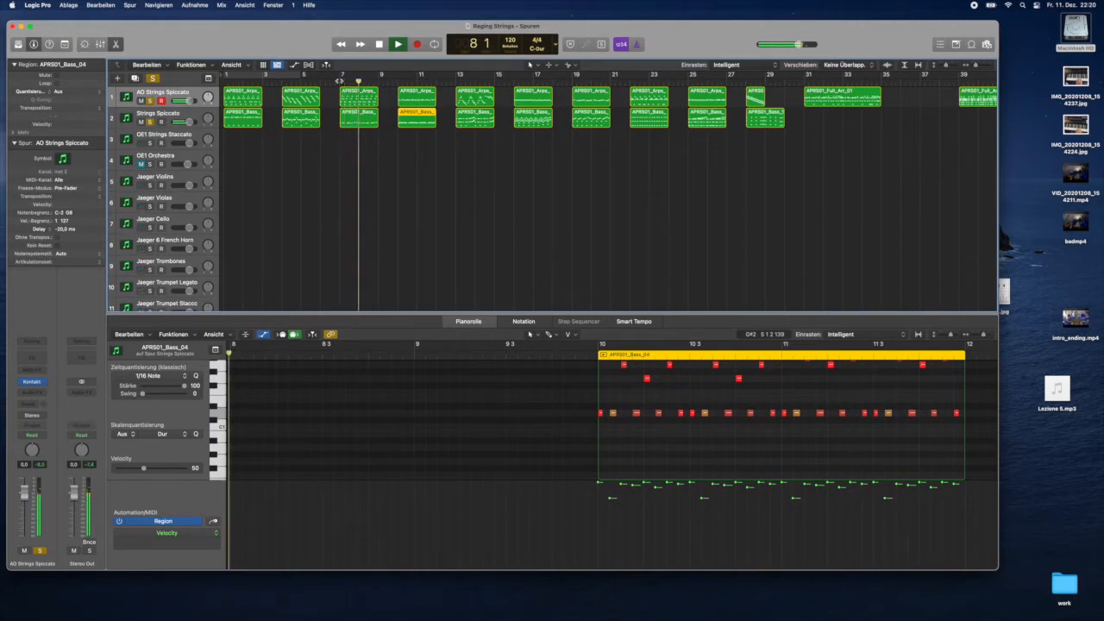
key("space")
Park APRS01_Bass_03 at bar 5 on OE1 Strings Staccato, move APRS01_Bass_05 to bar 7 on Strings Spiccato, and audition that pair
left_click_drag(348, 121, 308, 164)
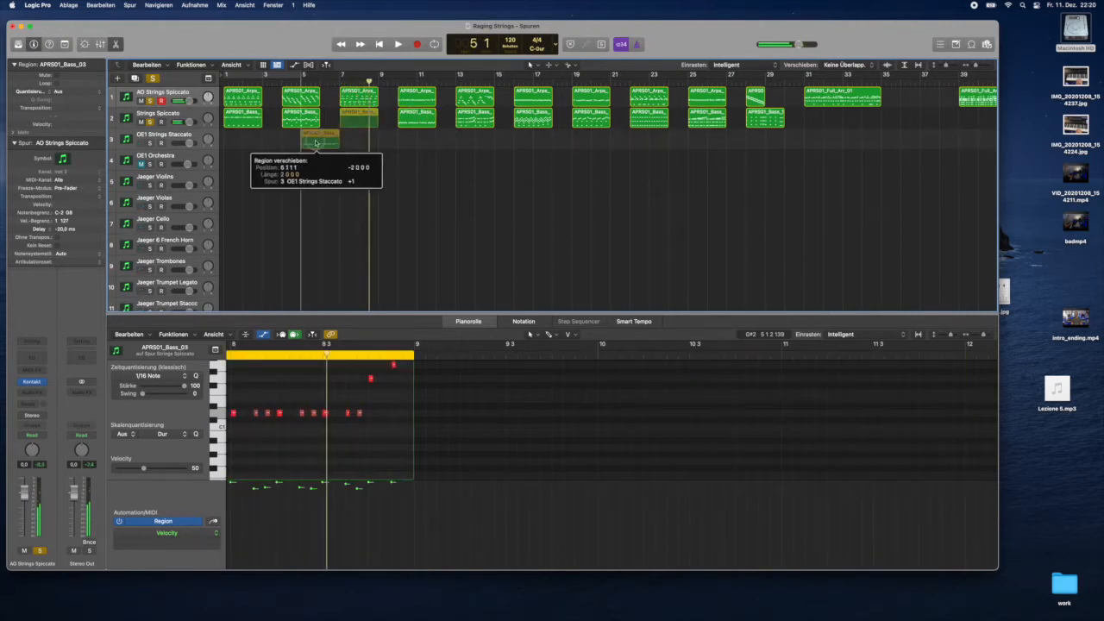
left_click_drag(479, 122, 366, 123)
left_click(342, 81)
key("space")
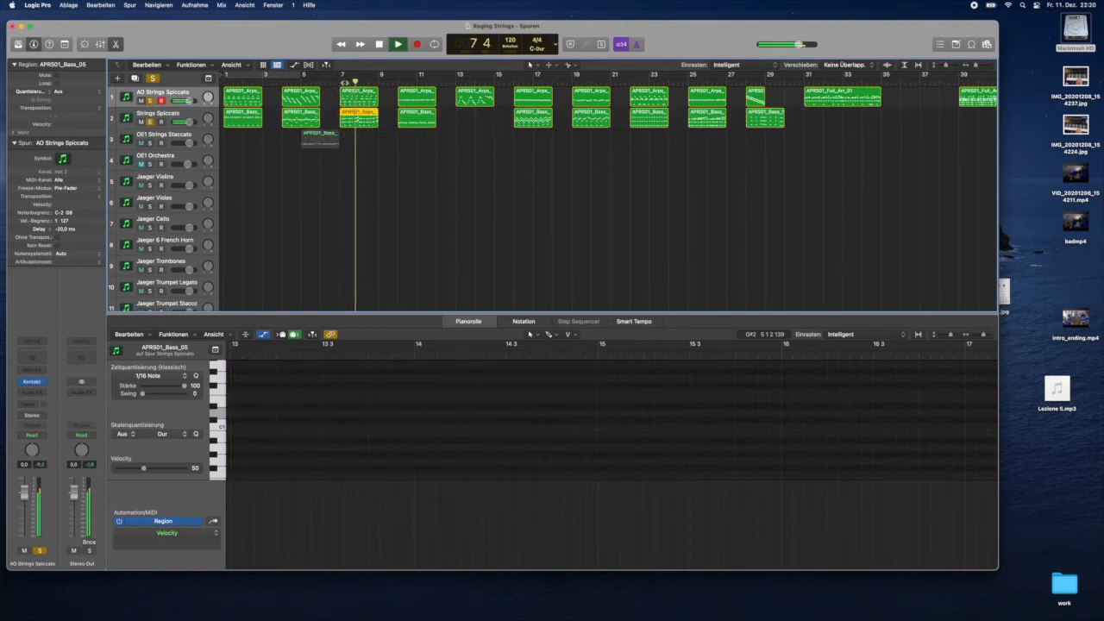
key("space")
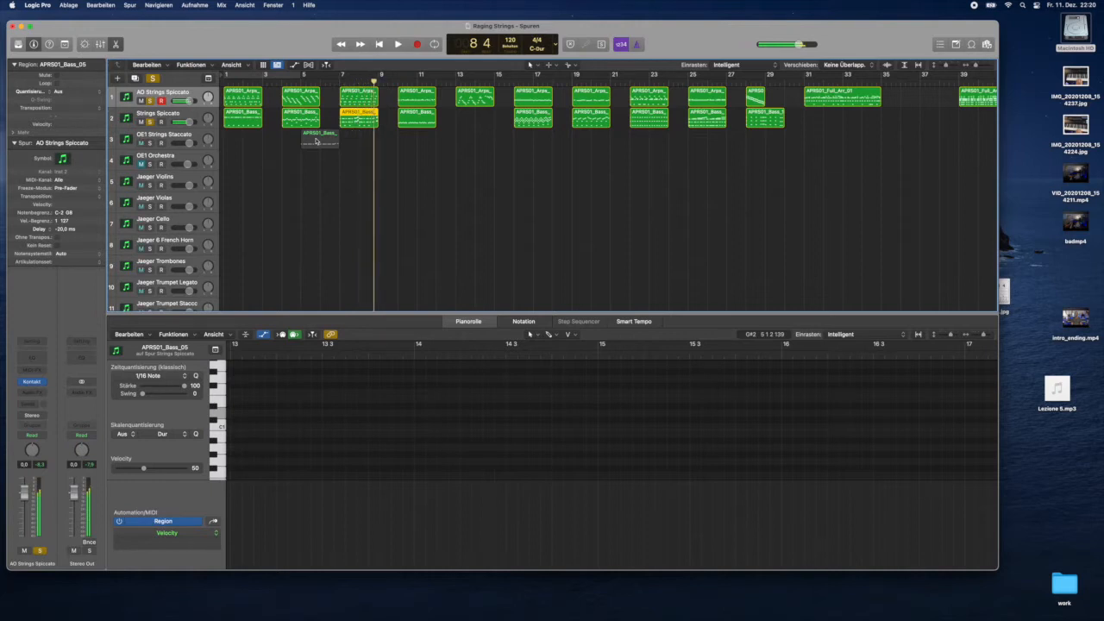
Move the parked APRS01_Bass_03 region to bar 13 on the Strings Spiccato track and start playback there
left_click(320, 143)
left_click_drag(320, 143, 474, 121)
left_click(457, 83)
key("space")
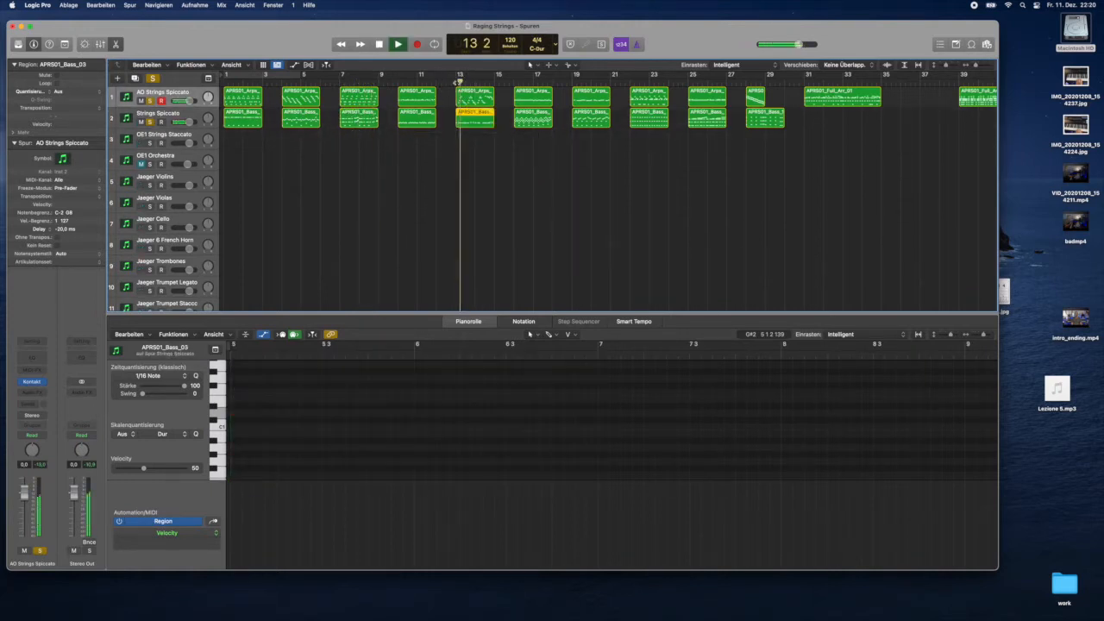
Audition the remaining arpeggio and bass pairs from bars 16, 22, 25 and 28
left_click(515, 82)
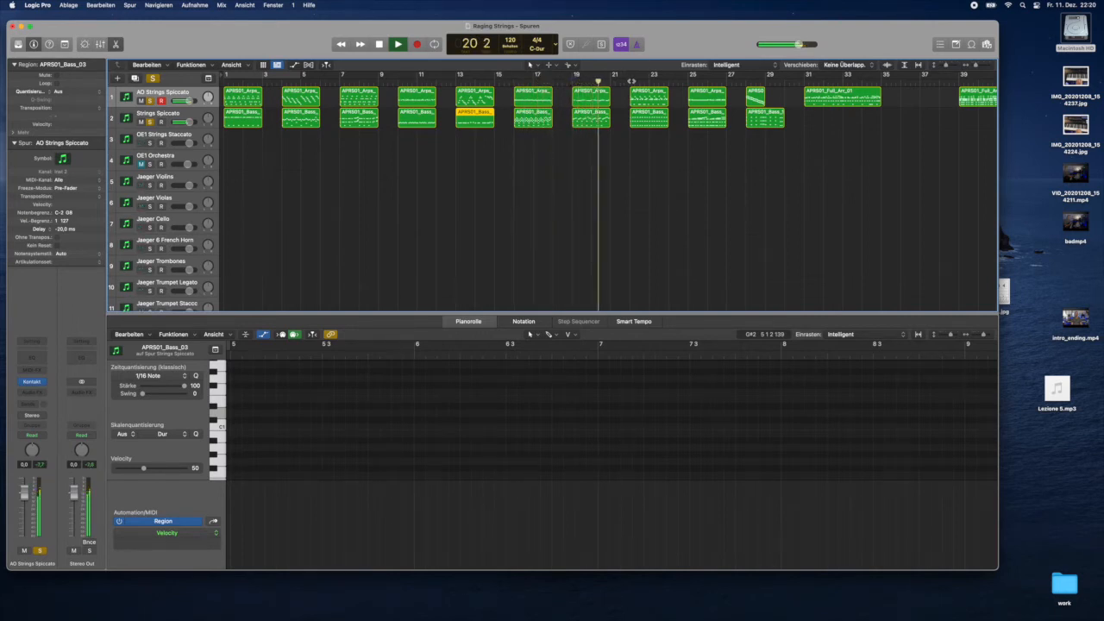
left_click(631, 81)
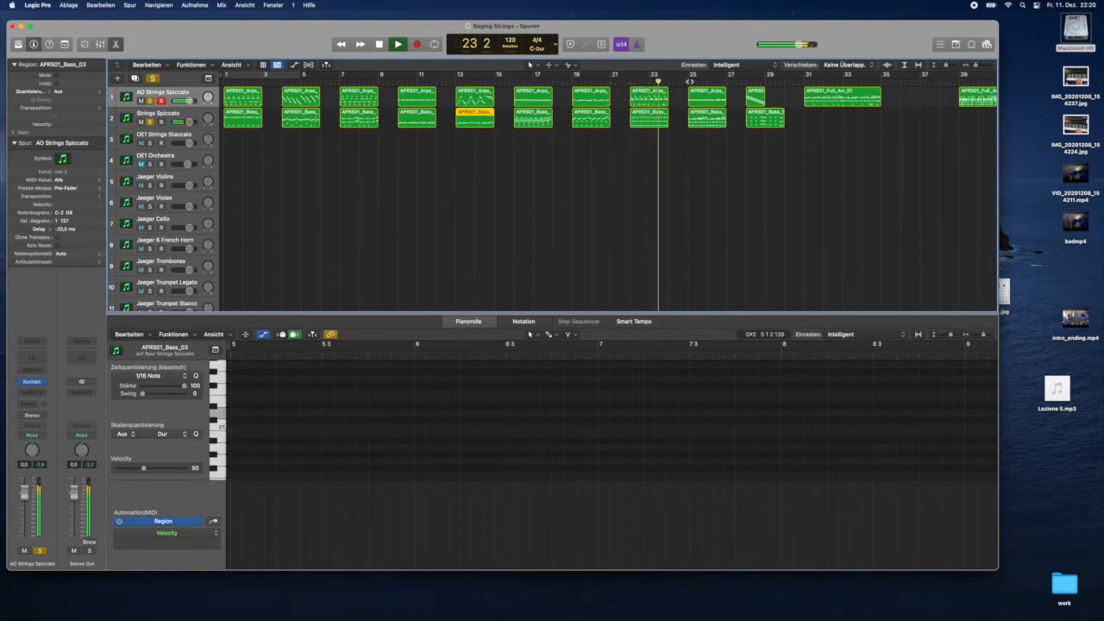
left_click(690, 81)
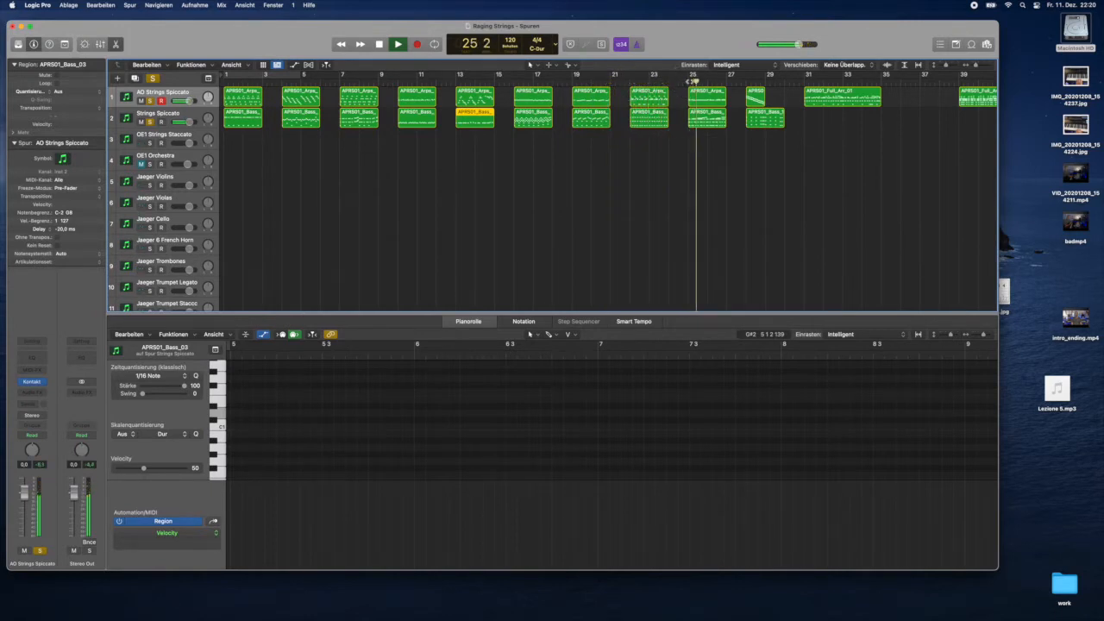
left_click(747, 82)
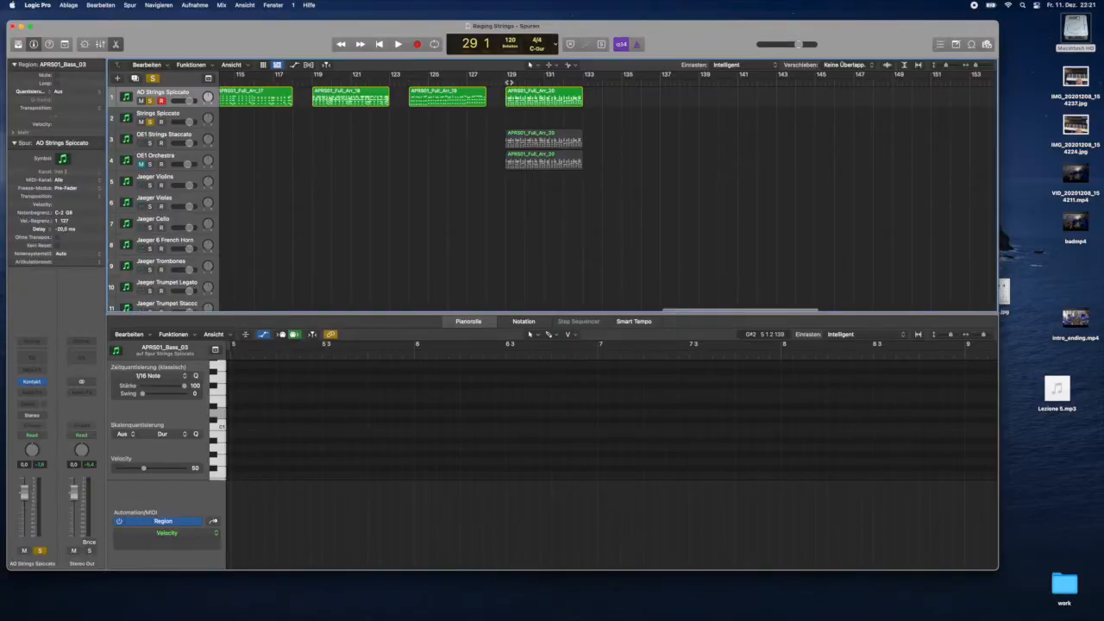
Play the APRS01_Full_Arr_20 region on the AO Strings Spiccato track from bar 129, stopping near its end
scroll(510, 83, "right", 1)
left_click(504, 82)
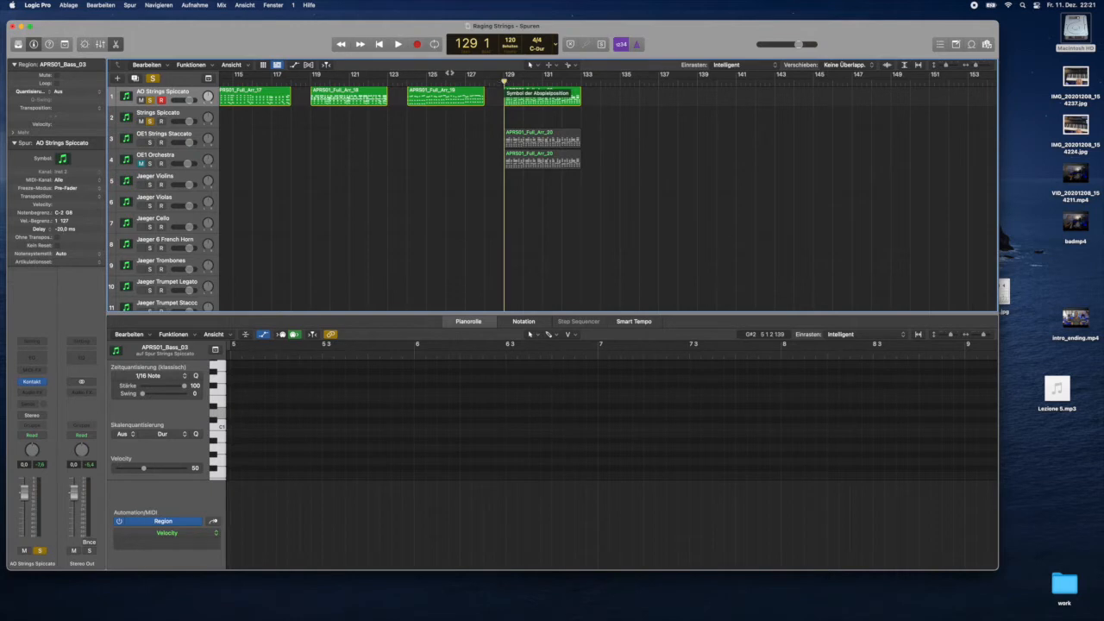
left_click(399, 45)
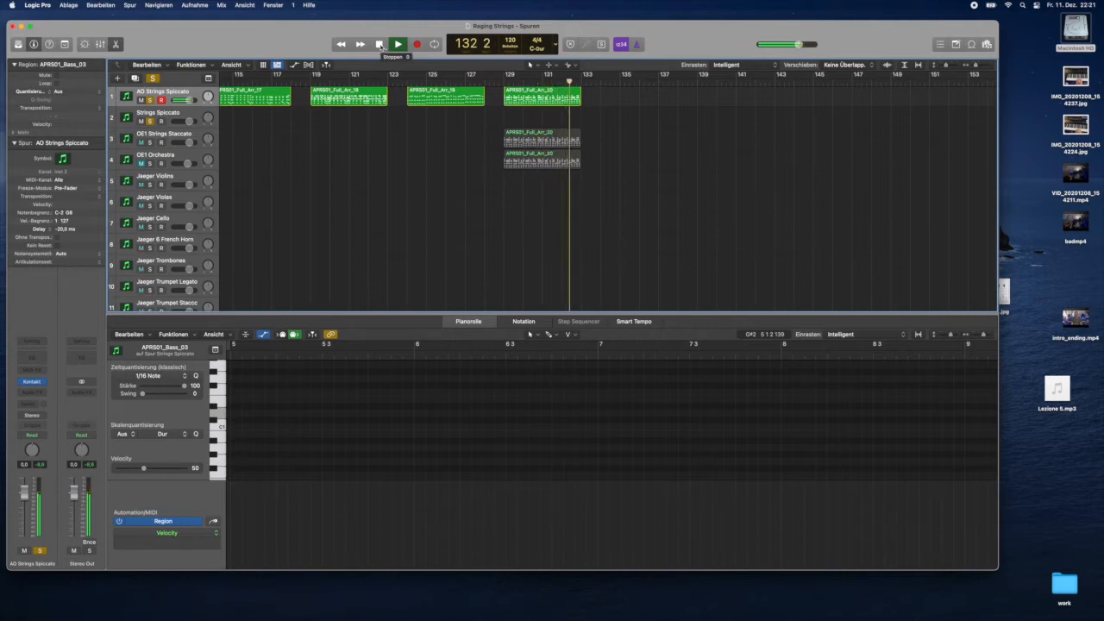
left_click(380, 45)
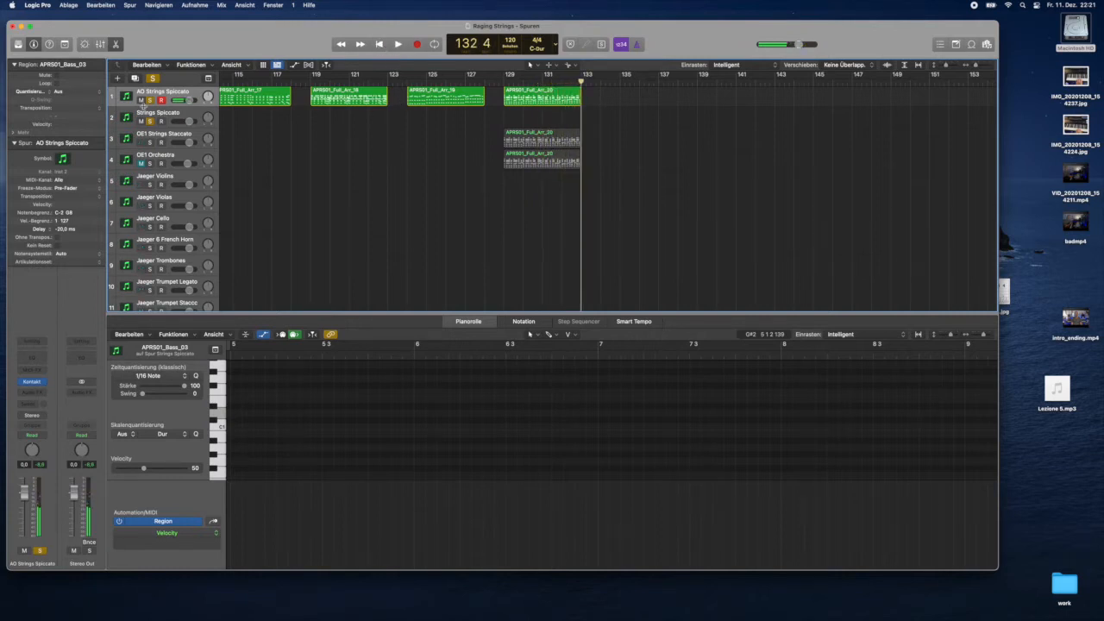
Switch the solo from AO Strings Spiccato to OE1 Strings Staccato and audition APRS01_Full_Arr_20 from bar 129
left_click(150, 100)
left_click(150, 142)
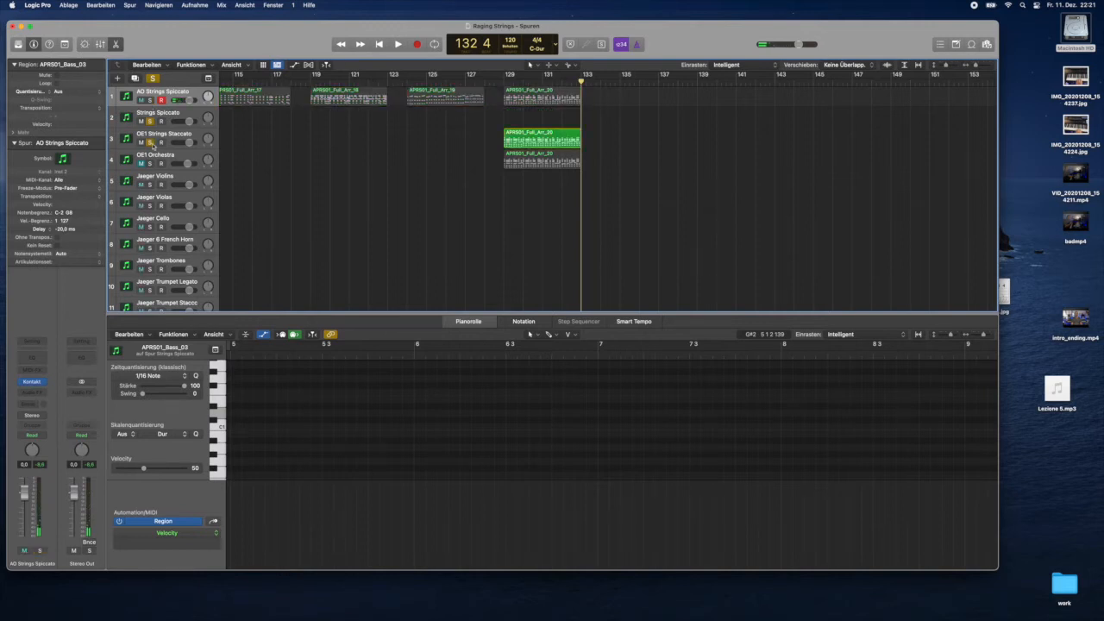
left_click(506, 82)
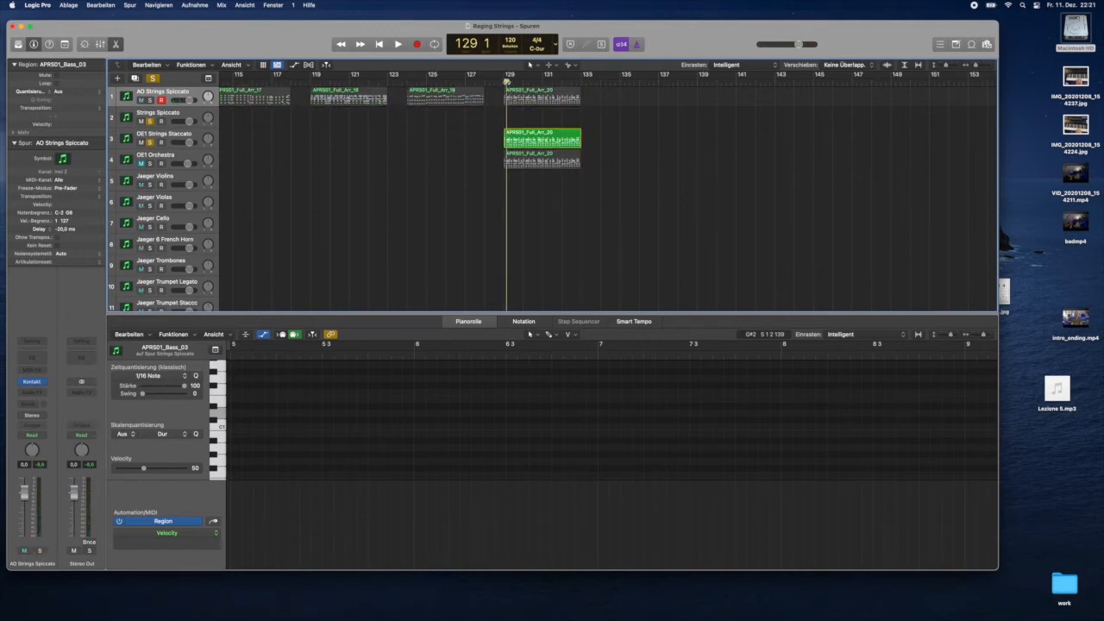
left_click(399, 45)
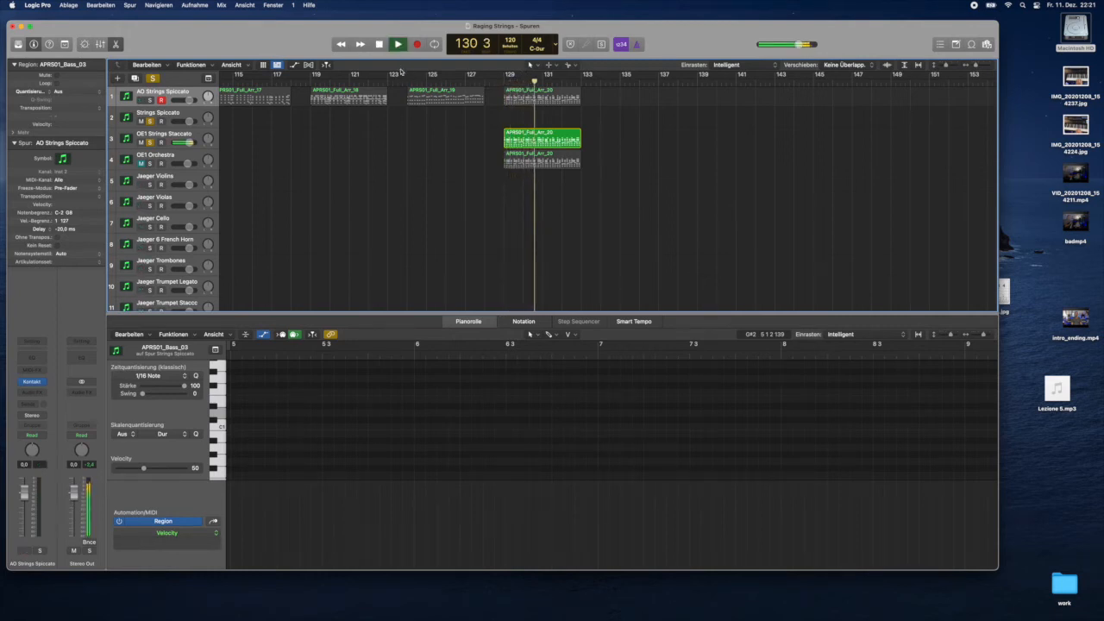
left_click(380, 46)
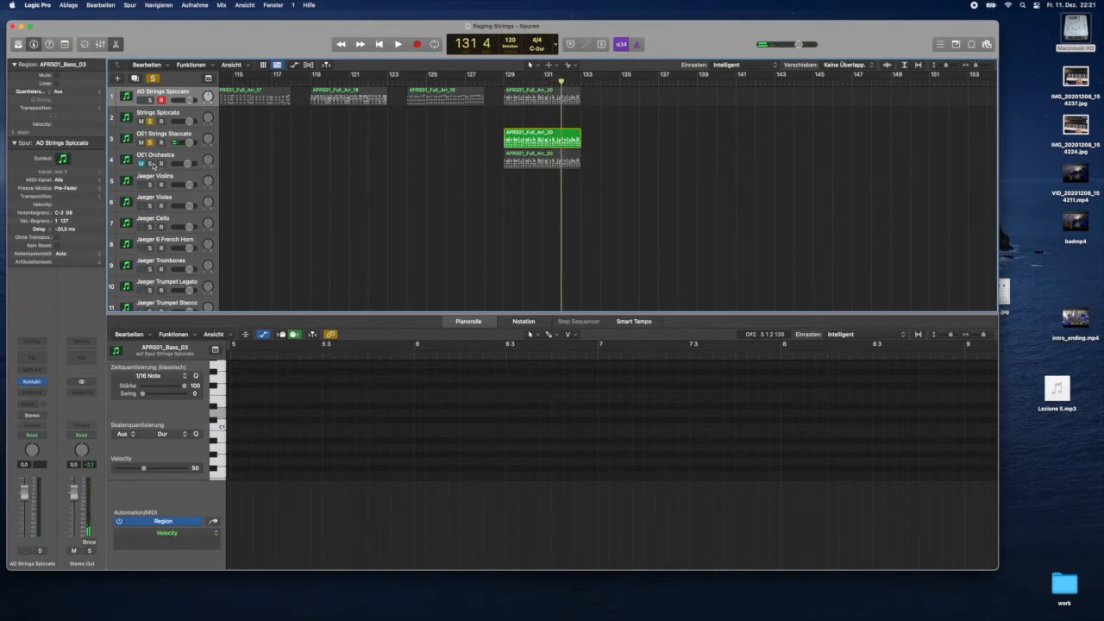
Switch the solo from OE1 Strings Staccato to OE1 Orchestra and audition APRS01_Full_Arr_20 from bar 129
left_click(150, 164)
left_click(150, 142)
left_click(505, 81)
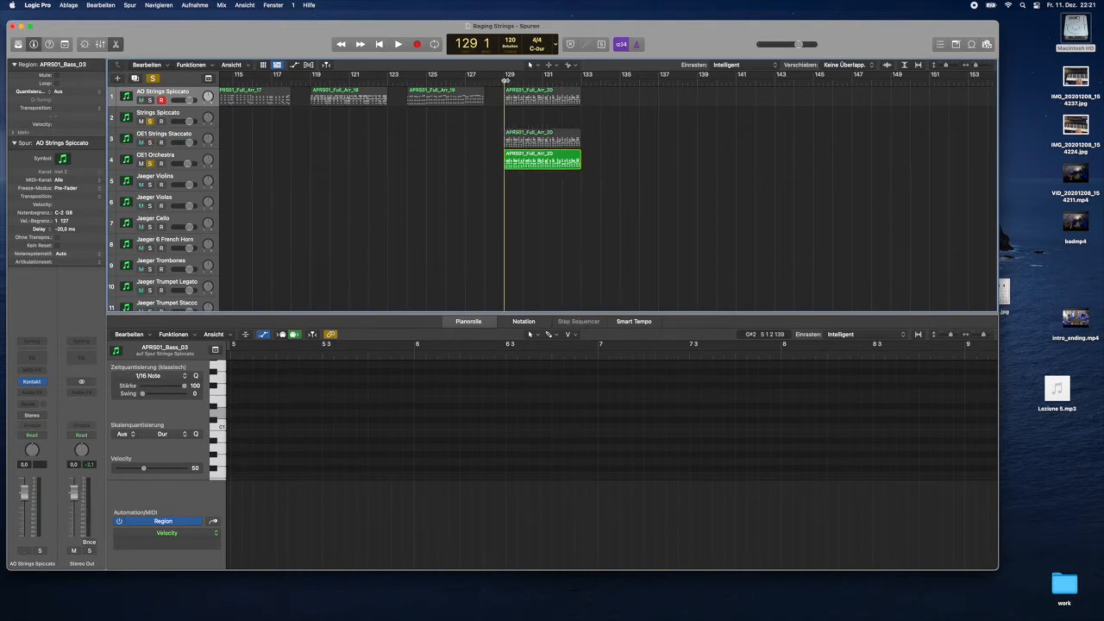
left_click(398, 45)
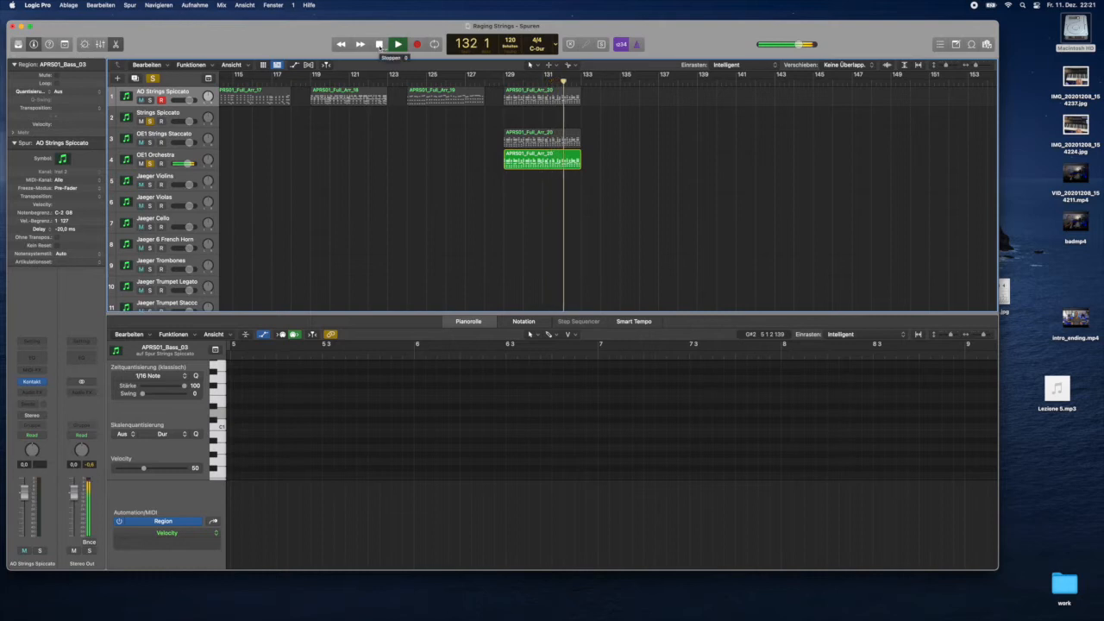
left_click(379, 45)
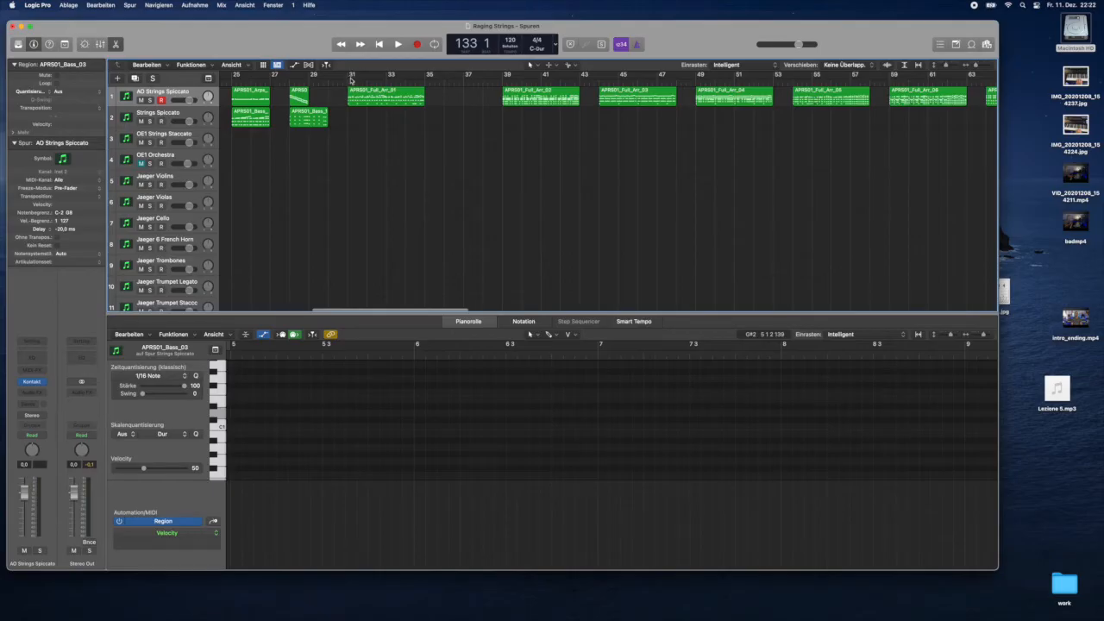
Audition the full arrangements from APRS01_Full_Arr_01 at bar 31 and APRS01_Full_Arr_02 at bar 39 through APRS01_Full_Arr_04
left_click(348, 80)
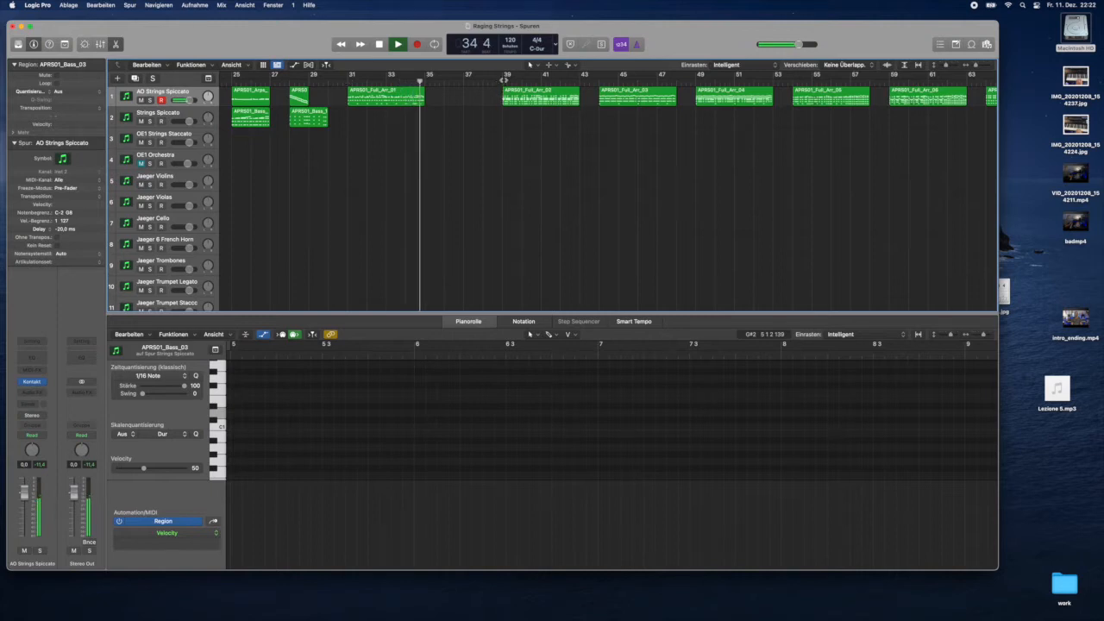
left_click(505, 80)
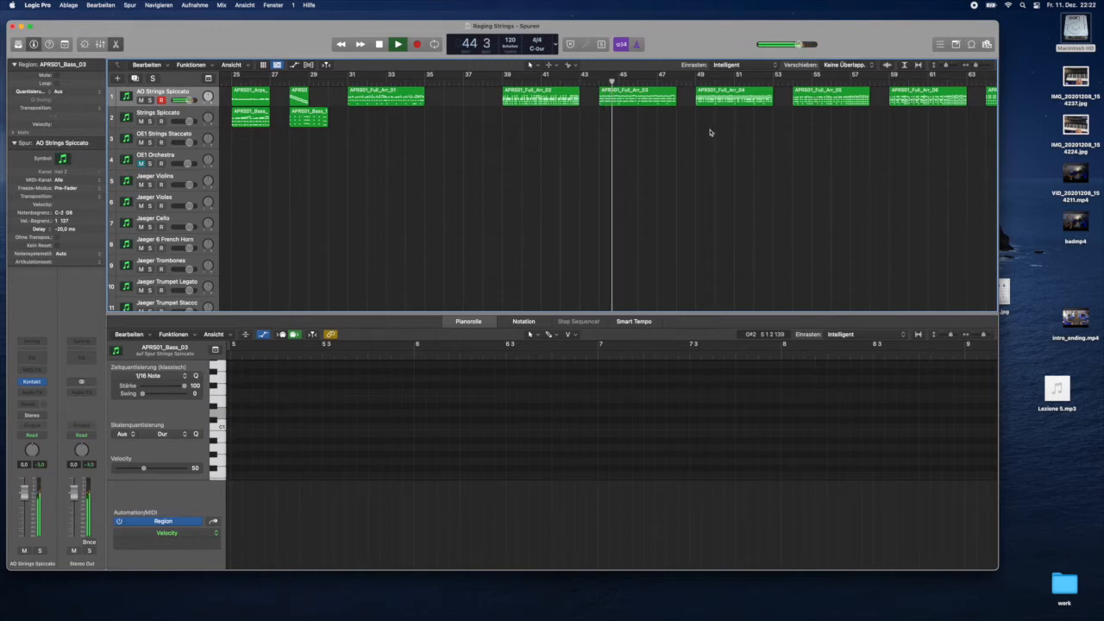
scroll(713, 131, "right", 5)
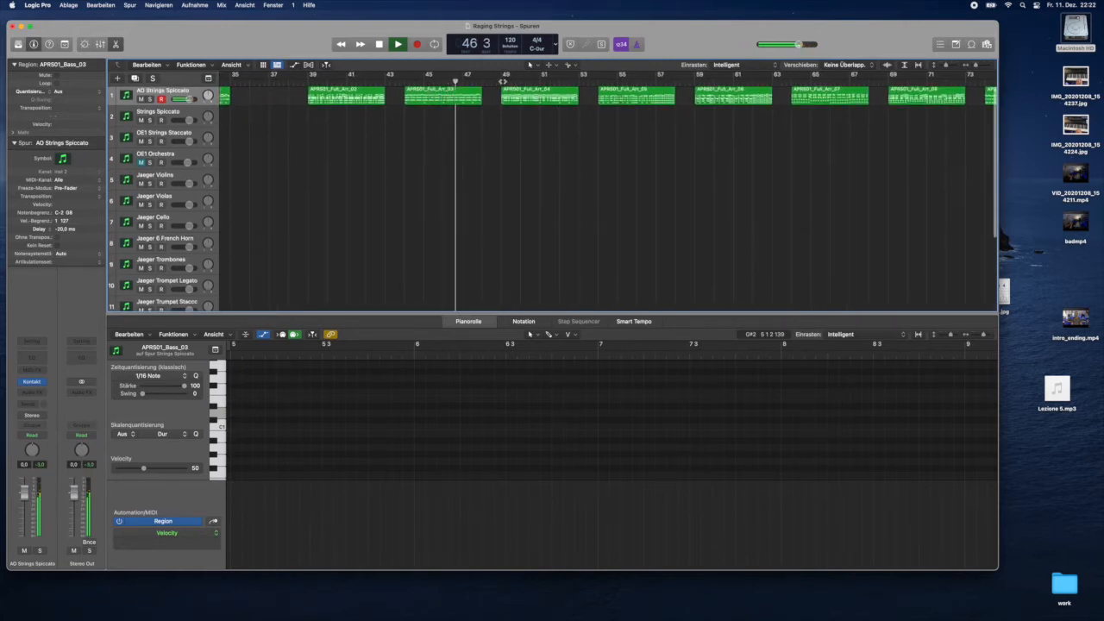
scroll(598, 140, "right", 2)
scroll(599, 139, "right", 1)
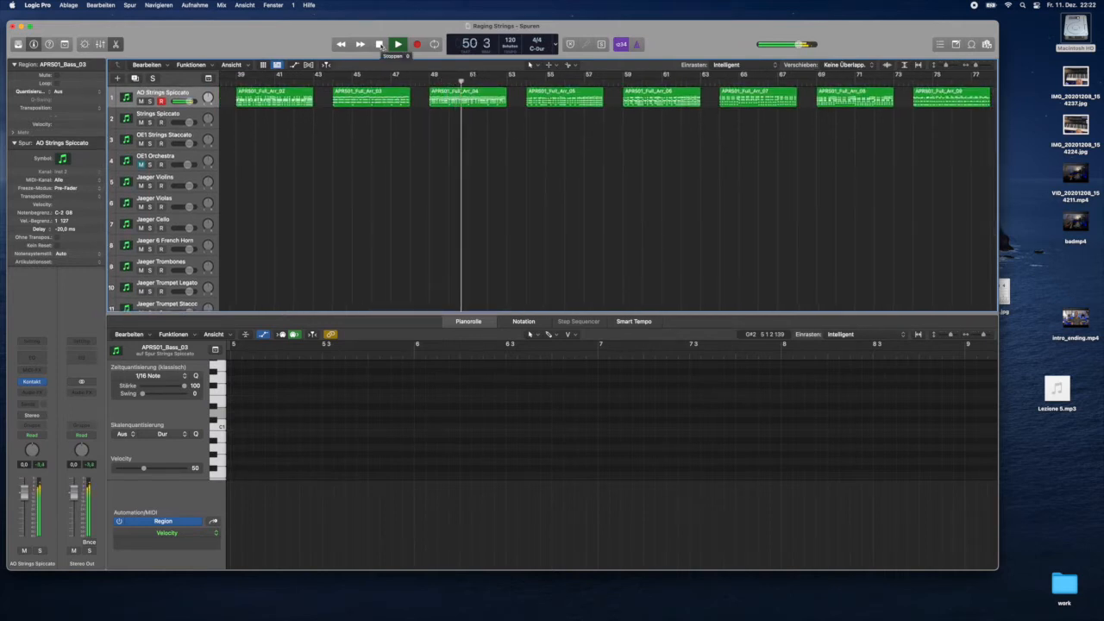
left_click(381, 44)
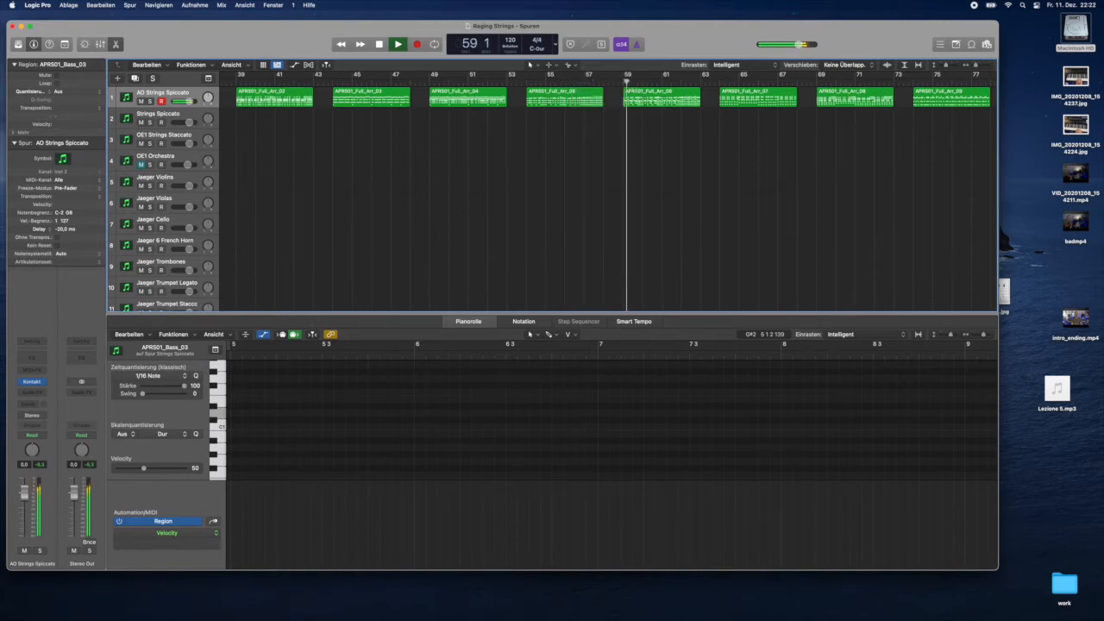
Audition APRS01_Full_Arr_07 from bar 64 and APRS01_Full_Arr_08 from bar 69
scroll(709, 150, "right", 10)
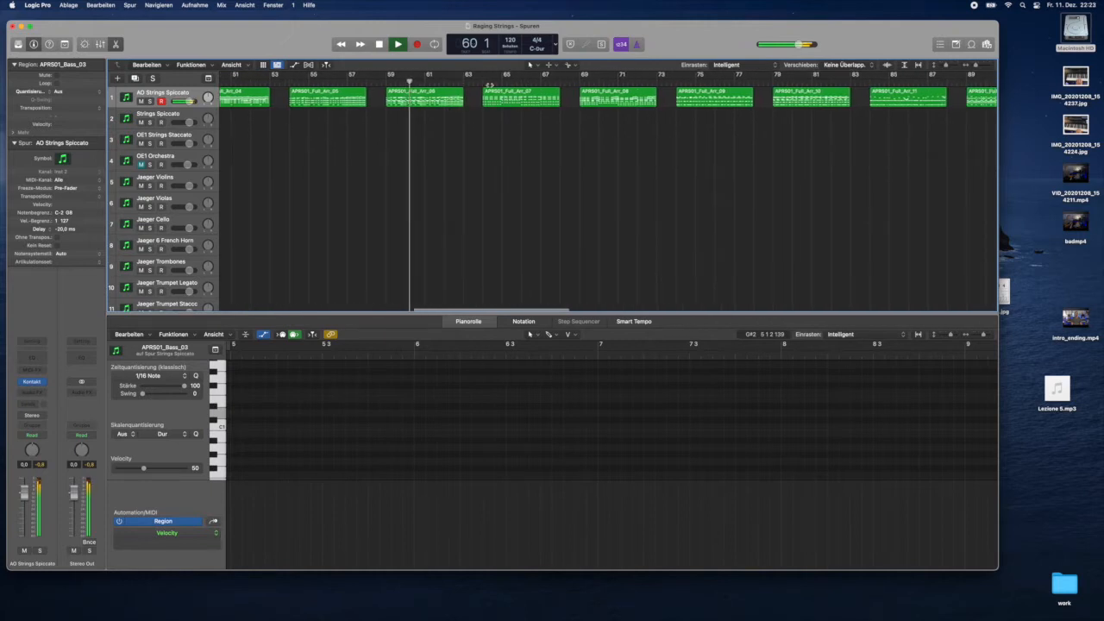
left_click(485, 82)
scroll(614, 115, "right", 3)
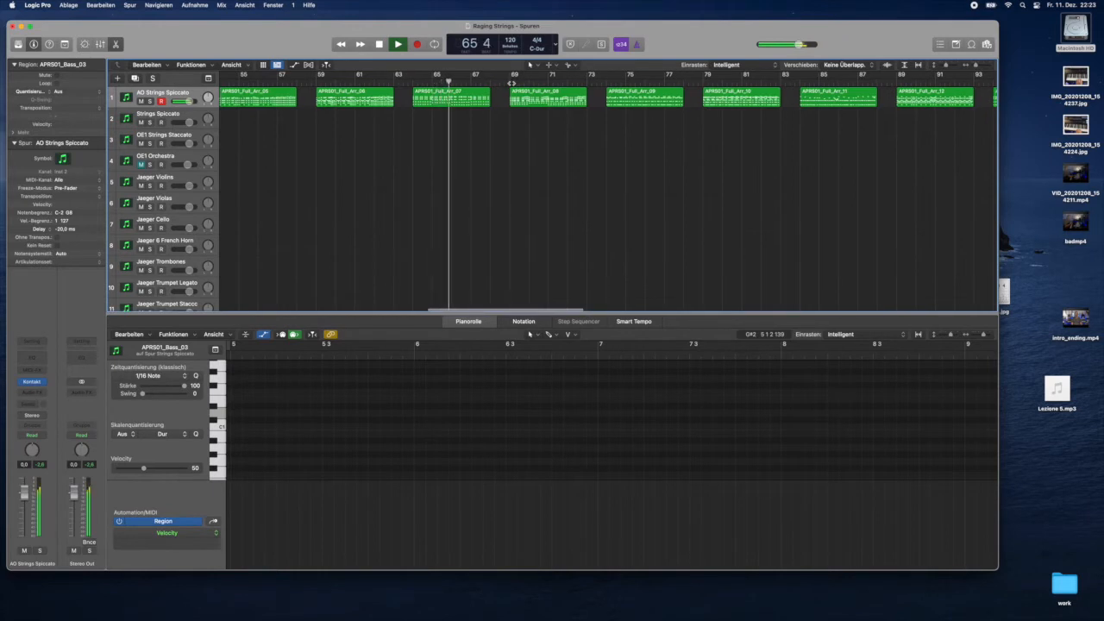
left_click(511, 83)
scroll(560, 136, "right", 3)
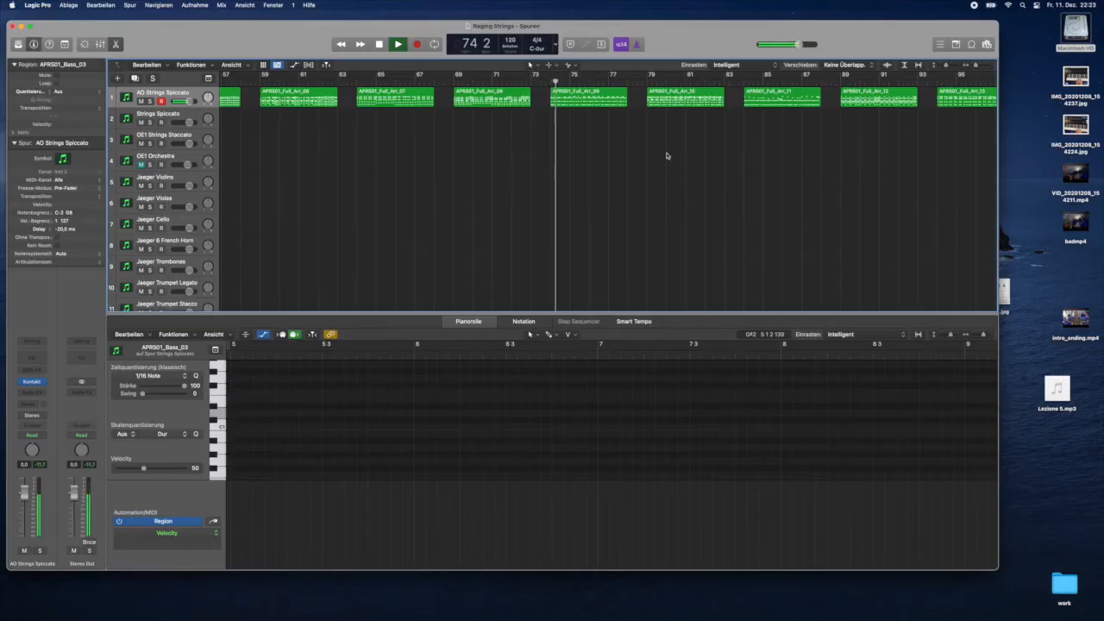
Audition the full arrangements from APRS01_Full_Arr_10 at bar 79 through APRS01_Full_Arr_12
scroll(667, 157, "right", 5)
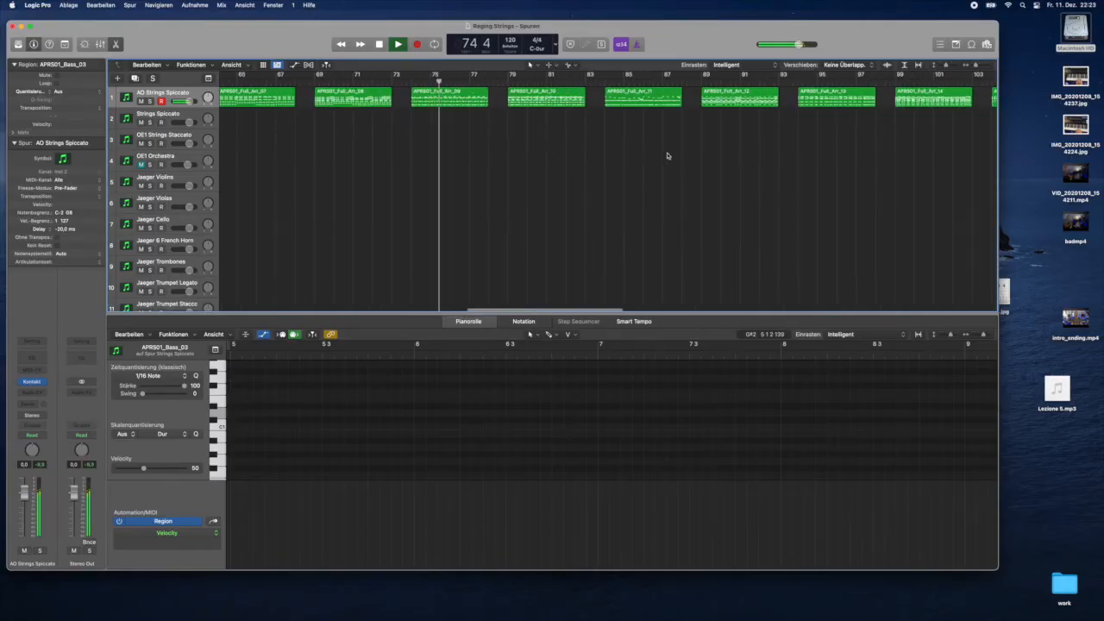
scroll(500, 82, "left", 1)
left_click(505, 82)
scroll(562, 148, "right", 3)
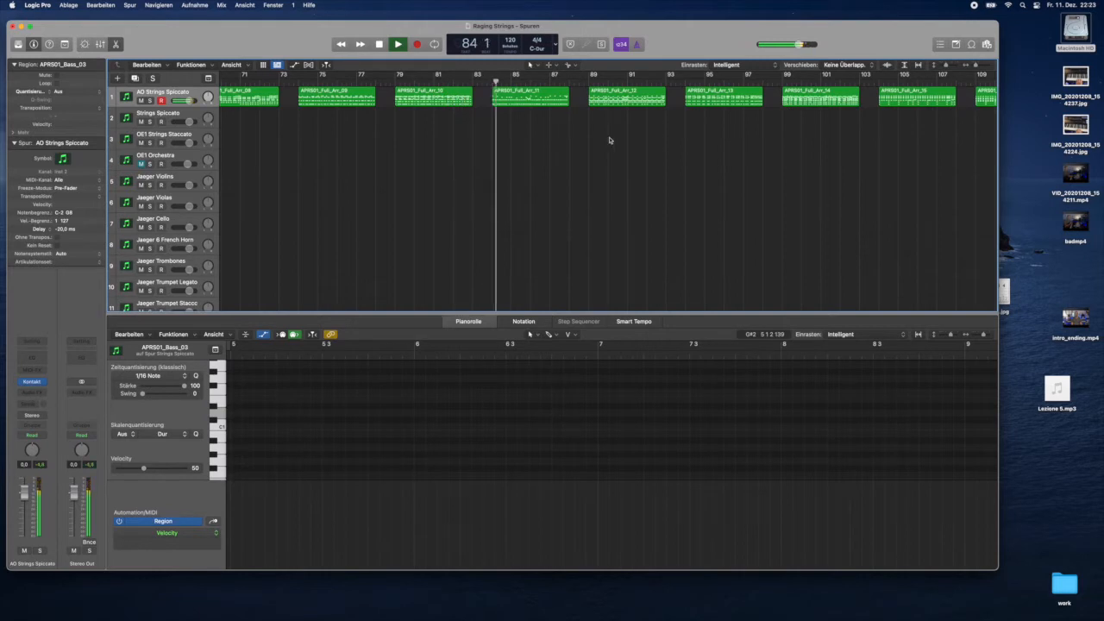
scroll(614, 142, "right", 1)
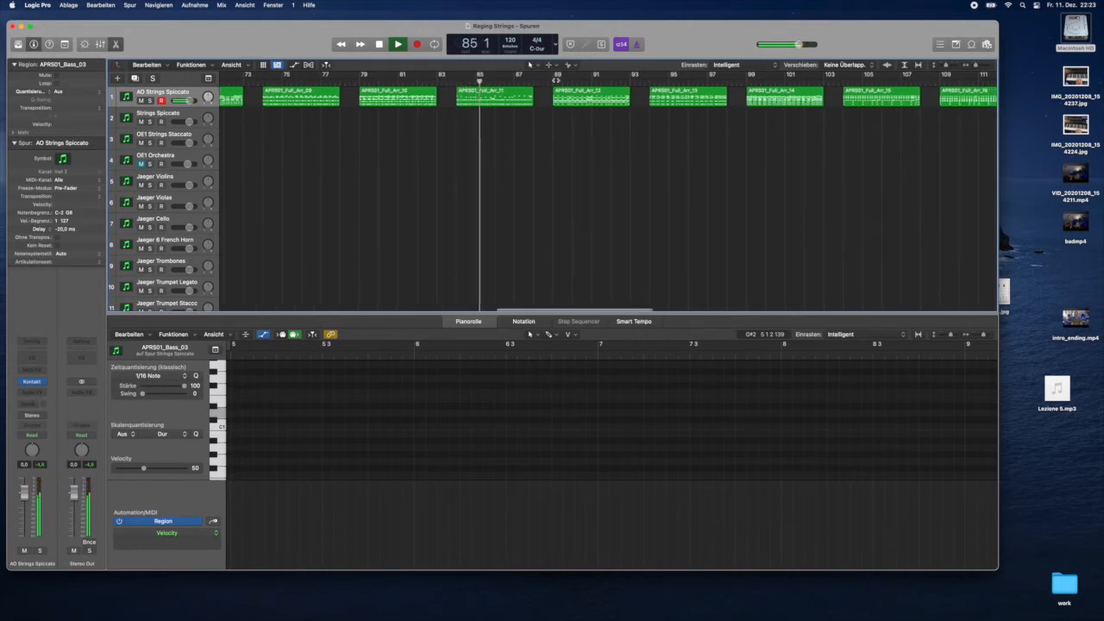
scroll(554, 80, "left", 1)
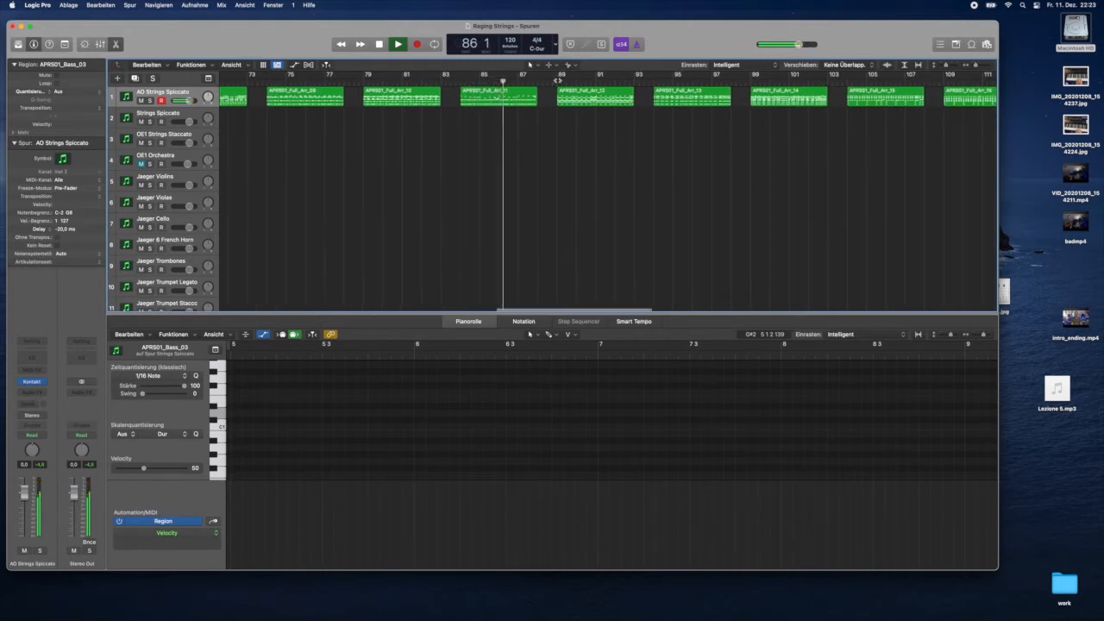
scroll(604, 130, "right", 4)
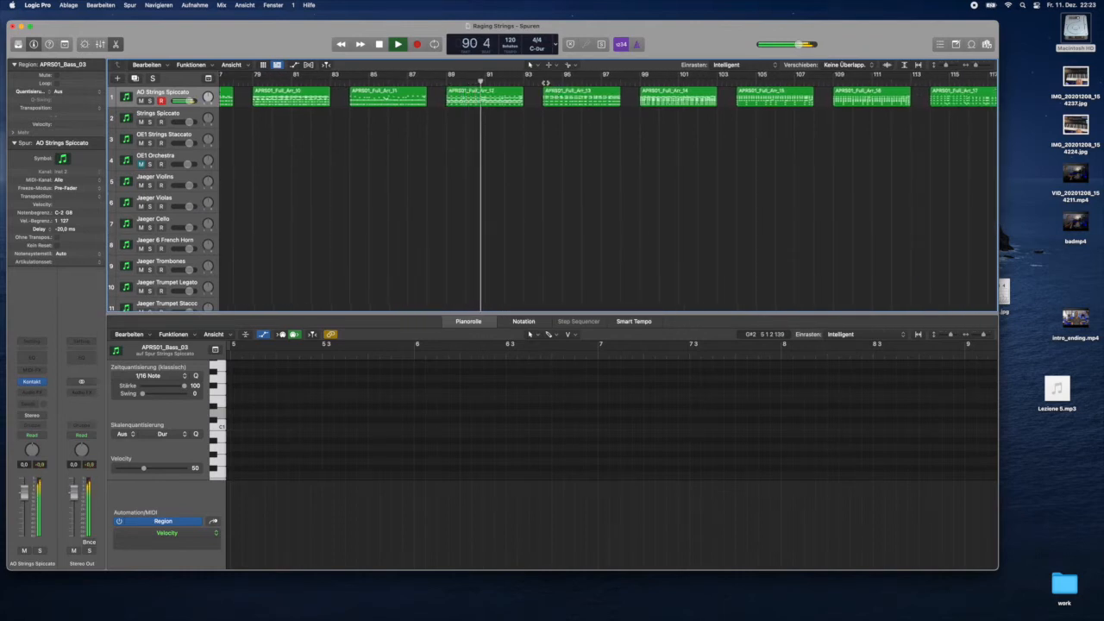
Audition APRS01_Full_Arr_14 from bar 99 and APRS01_Full_Arr_15 from bar 104
scroll(646, 170, "right", 8)
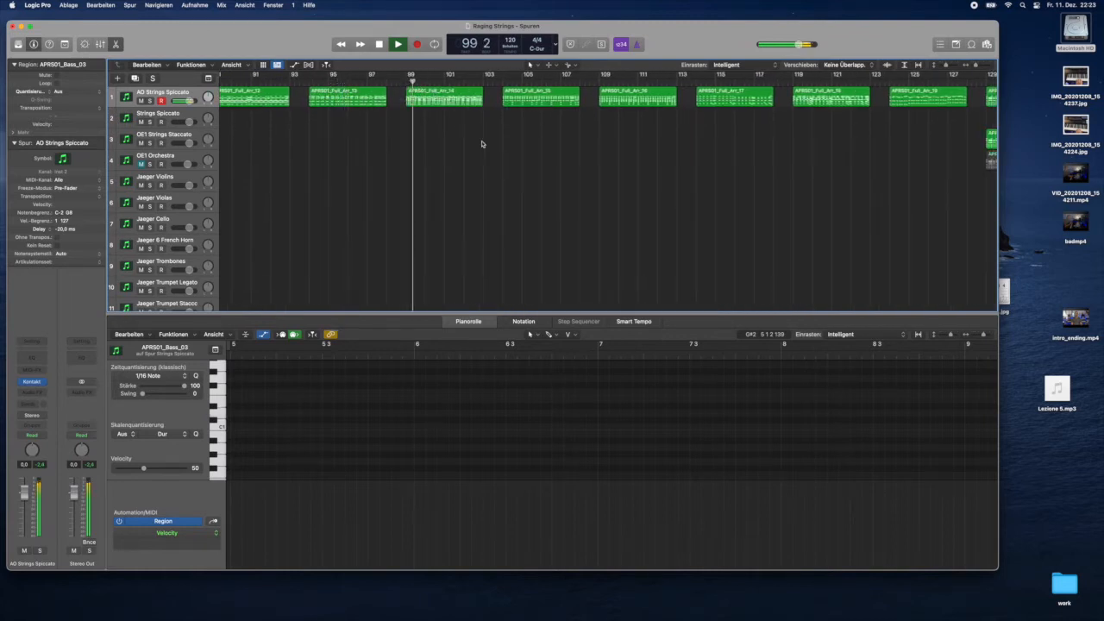
scroll(480, 141, "right", 6)
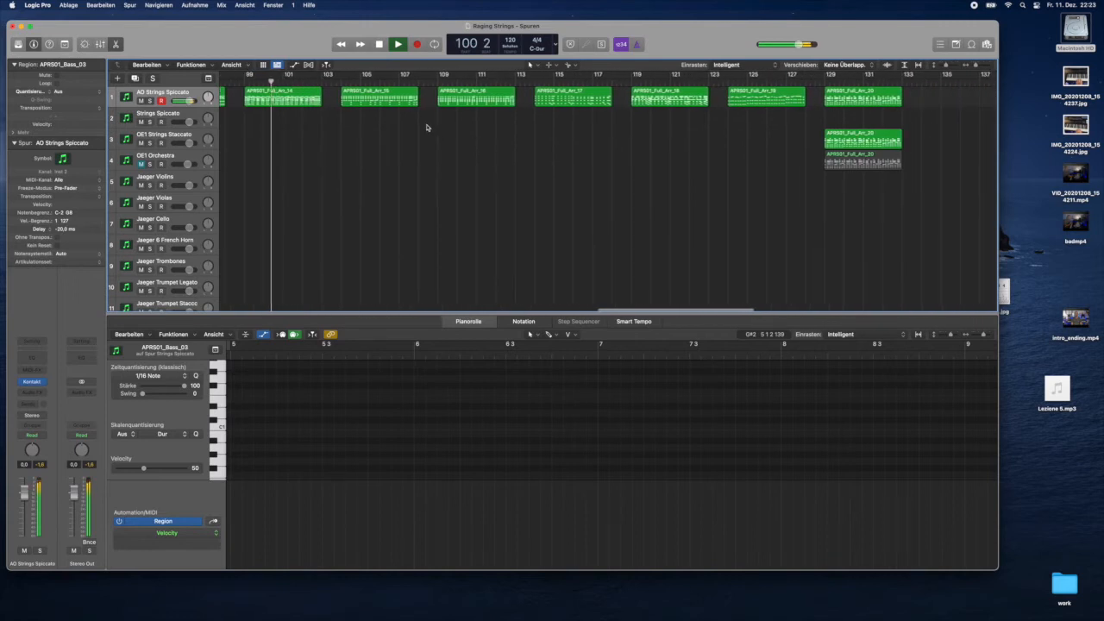
left_click(343, 79)
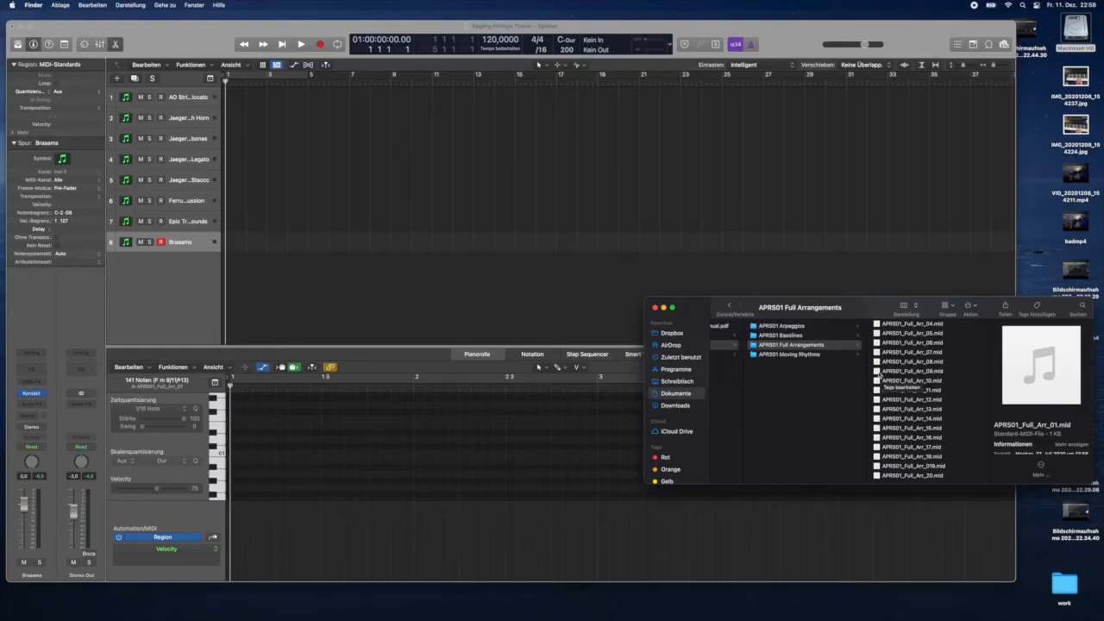
Place APRS01_Full_Arr_09.mid at bar 1 and APRS01_Full_Arr_10.mid at bar 5 on the AO Strings Spiccato track
left_click_drag(613, 260, 251, 98)
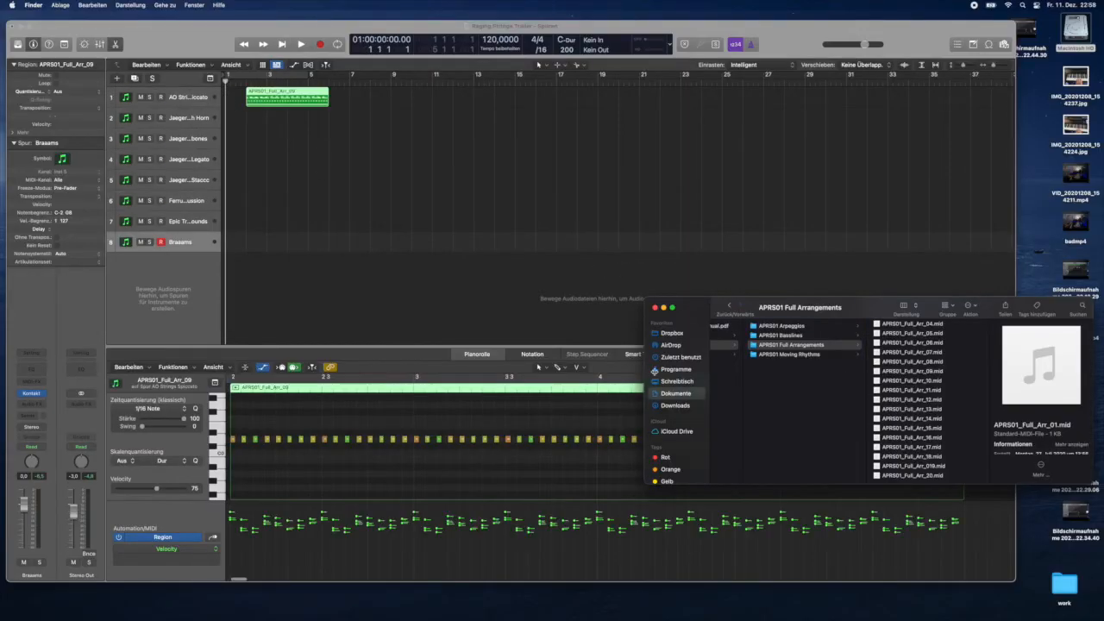
left_click_drag(877, 380, 351, 98)
left_click_drag(284, 101, 264, 102)
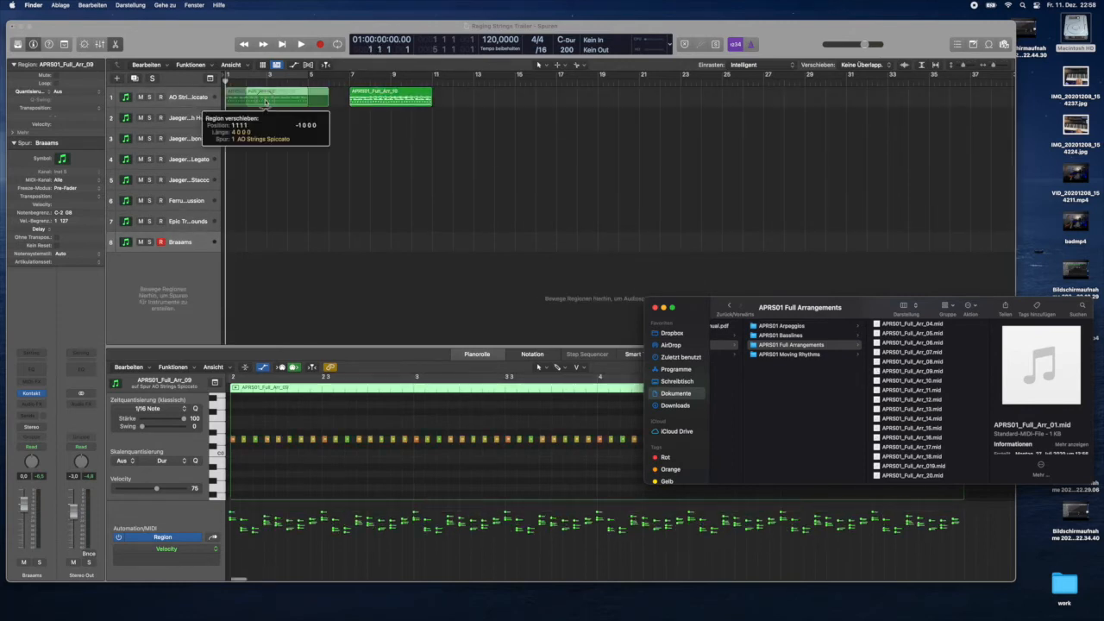
left_click_drag(343, 101, 325, 101)
Add APRS01_Full_Arr_01.mid twice to the AO Strings Spiccato track, at bars 11 and 15
scroll(947, 416, "up", 3)
left_click_drag(878, 328, 439, 106)
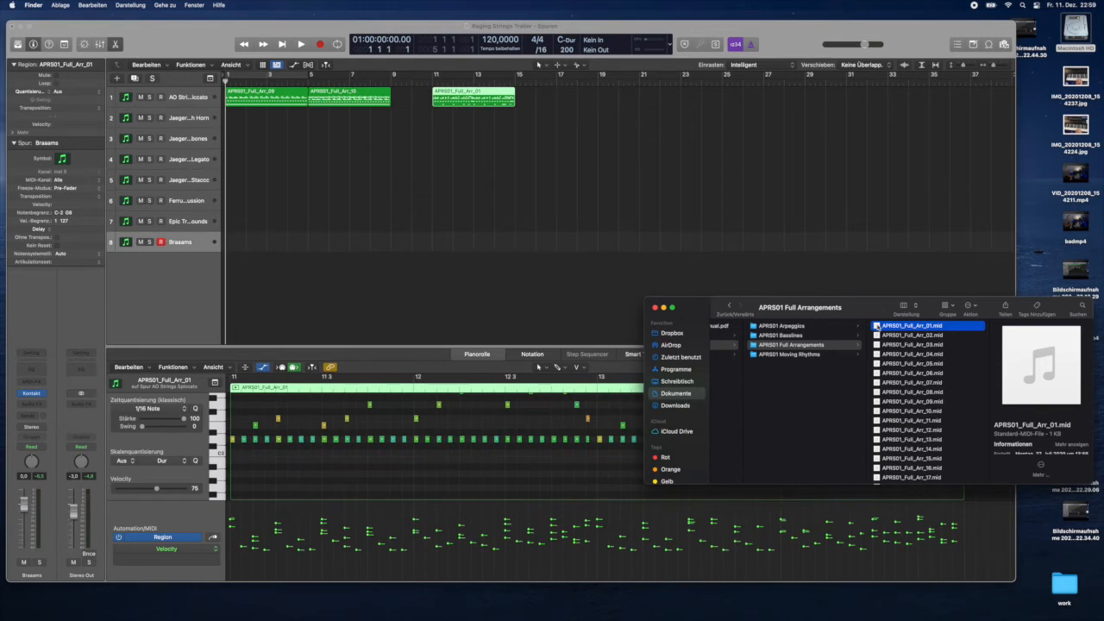
left_click_drag(878, 328, 522, 100)
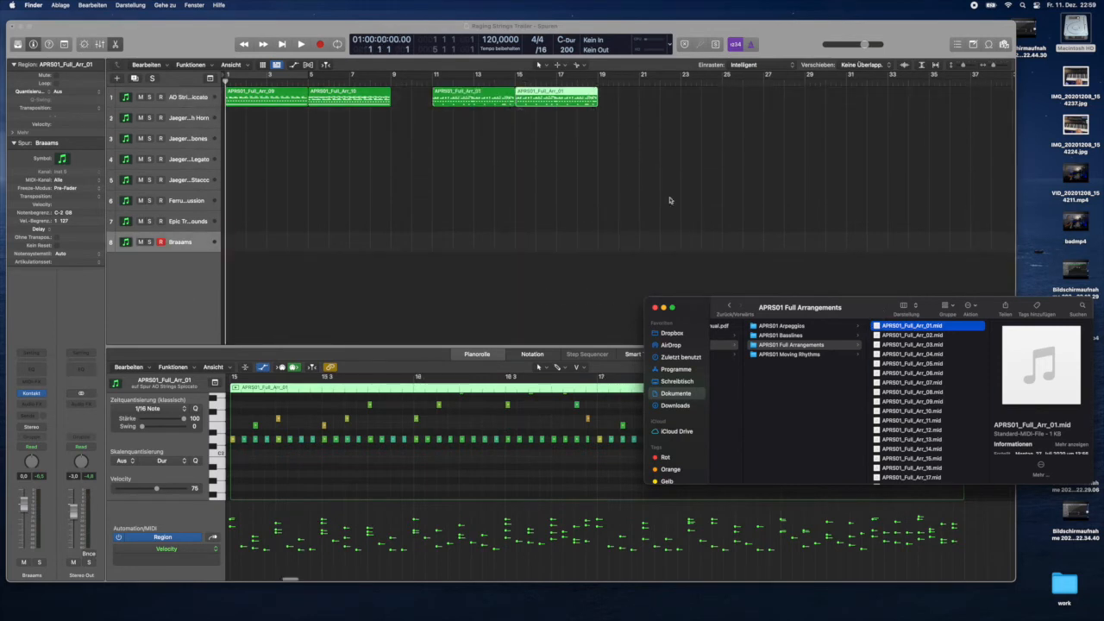
Add APRS01_Full_Arr_02.mid at bar 19 and APRS01_Full_Arr_20.mid at bar 23 on the AO Strings Spiccato track
left_click_drag(877, 336, 604, 100)
scroll(901, 416, "down", 2)
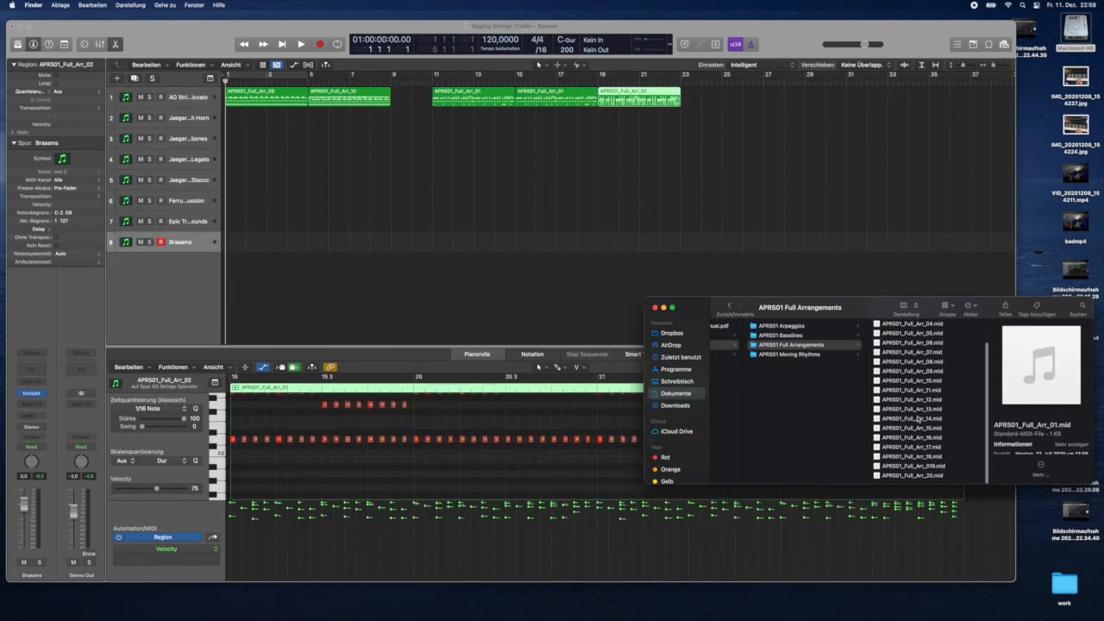
left_click_drag(878, 475, 690, 101)
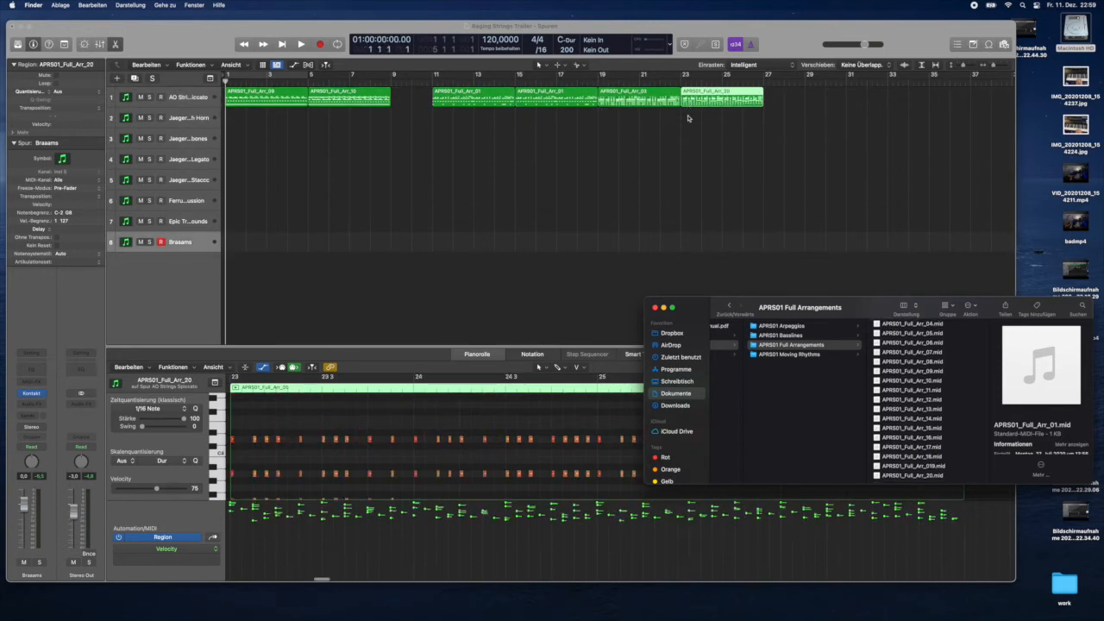
Raise all notes of the second APRS01_Full_Arr_01 region by three semitones and their velocity to 76, auditioning from bar 14
left_click(495, 84)
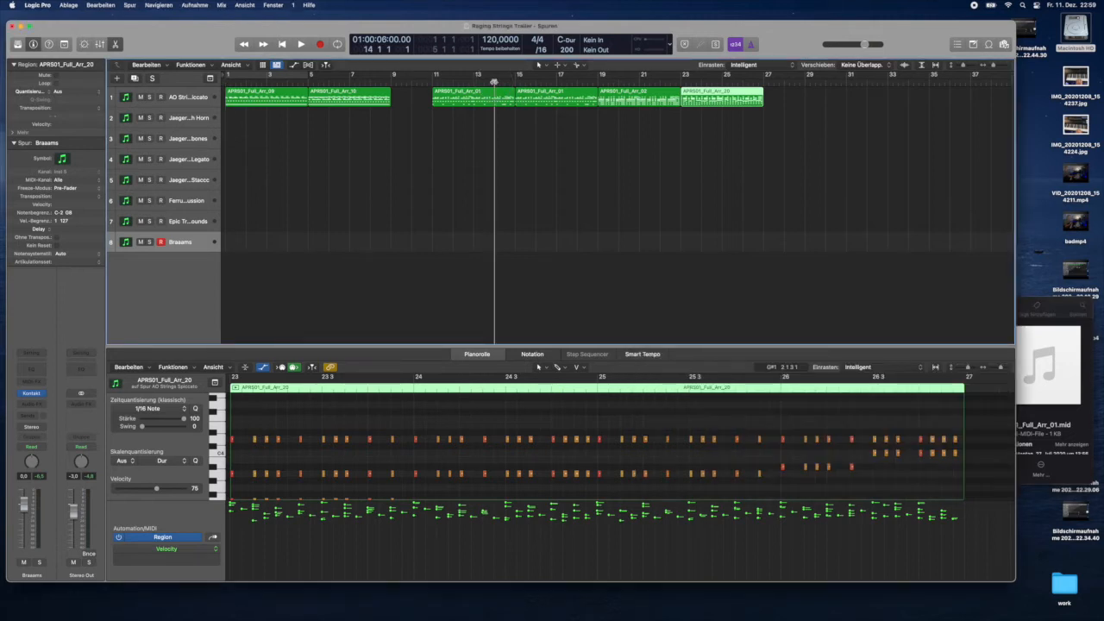
key("space")
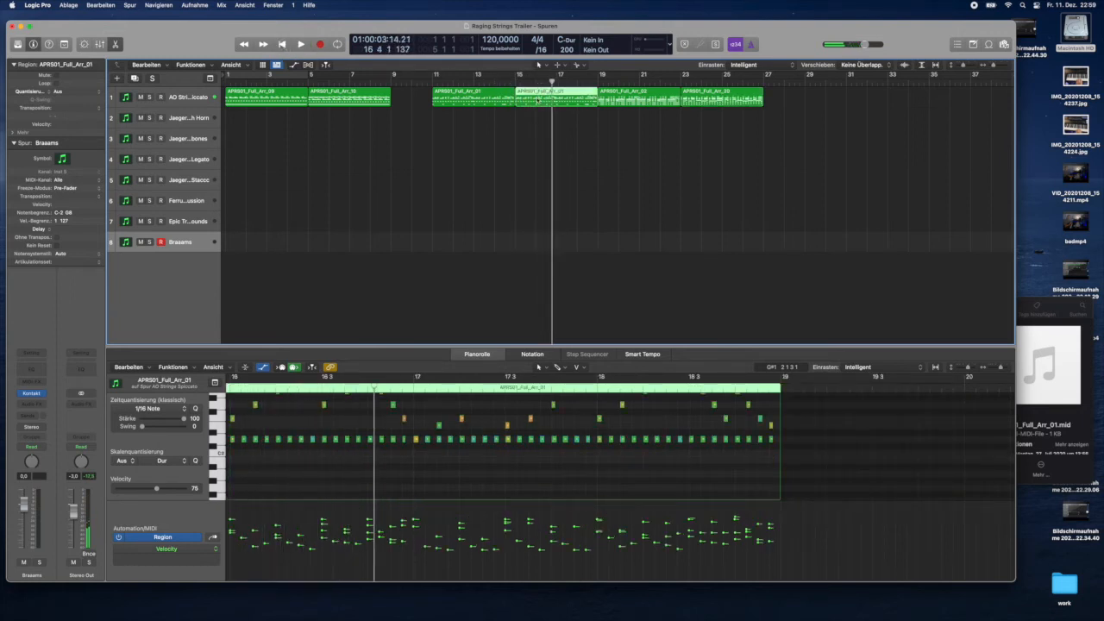
scroll(450, 453, "left", 5)
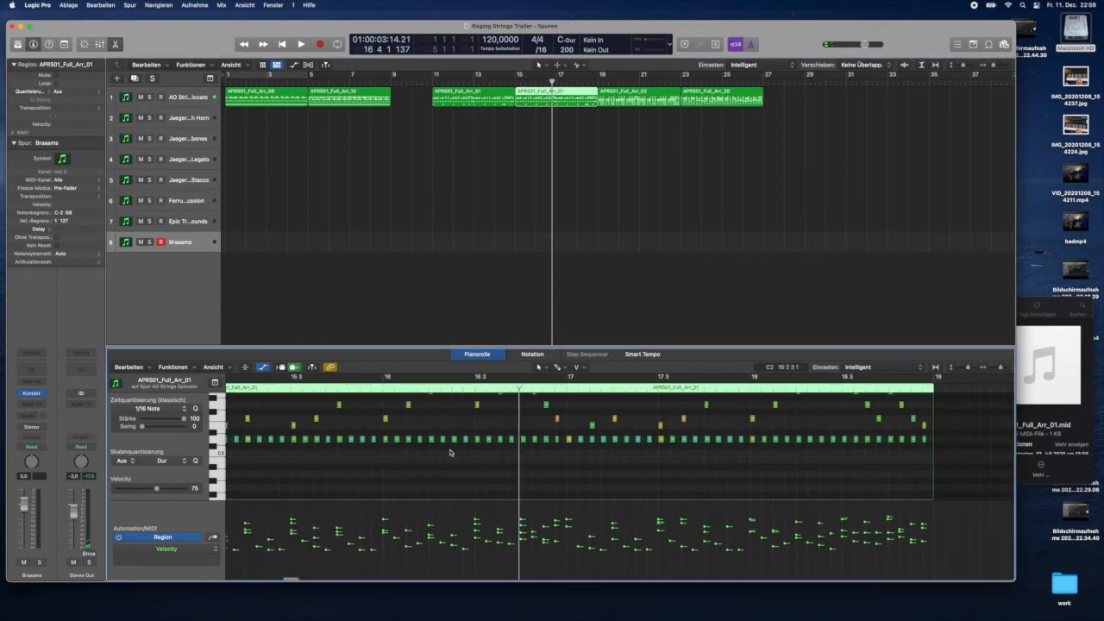
key("super+a")
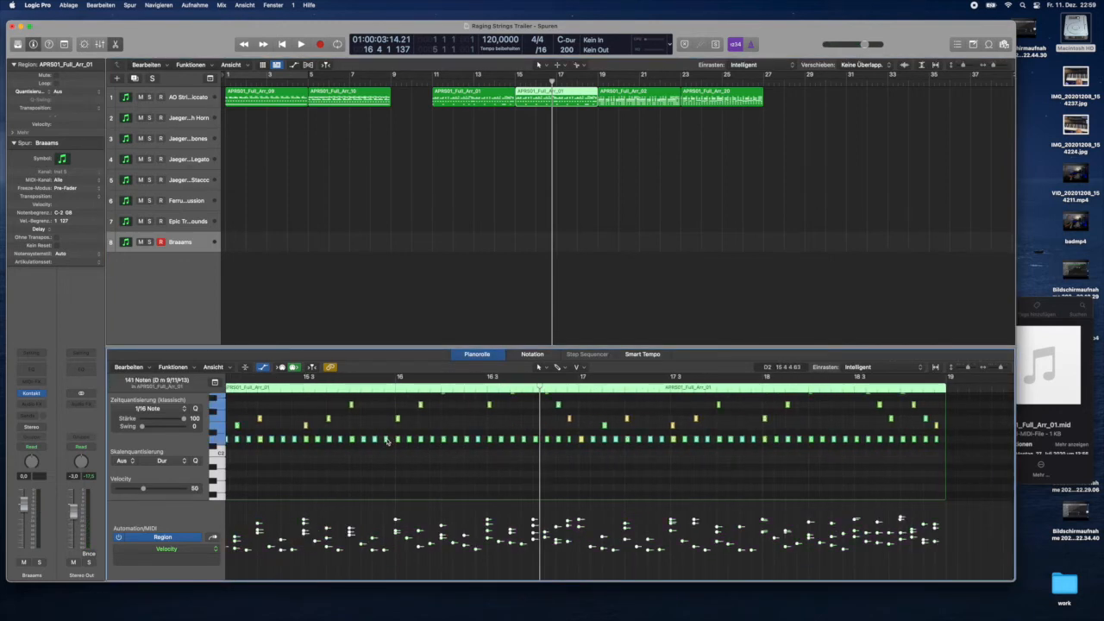
left_click_drag(387, 439, 387, 432)
left_click_drag(387, 426, 387, 420)
left_click_drag(419, 549, 419, 526)
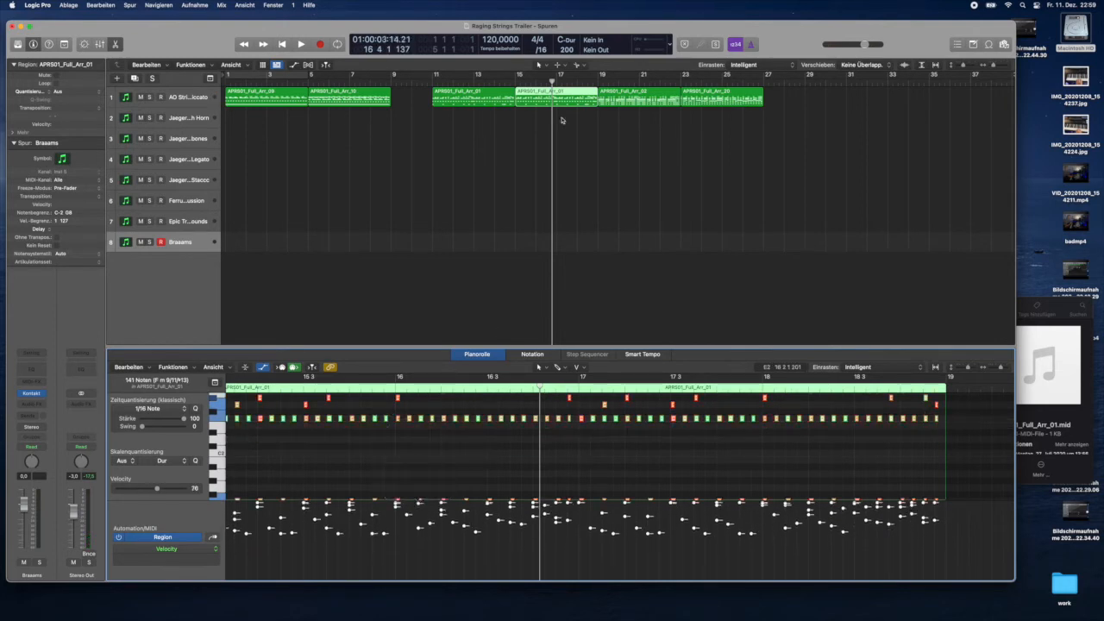
left_click(494, 81)
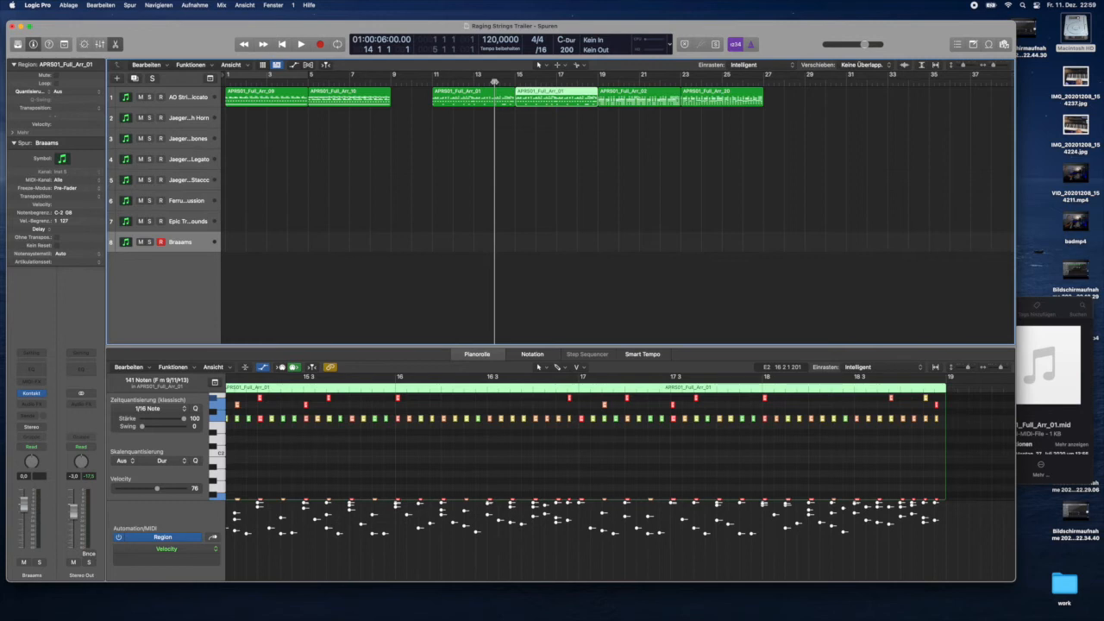
key("space")
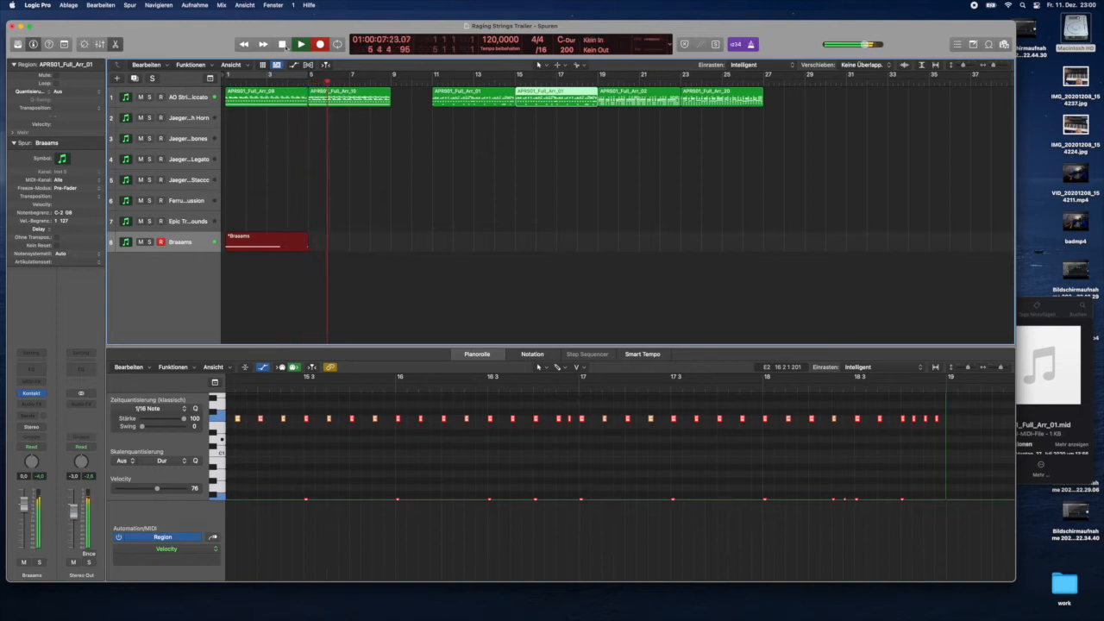
Finish the Braaams recording that starts at bar 1 and record another Braaams part from bar 11
left_click(282, 44)
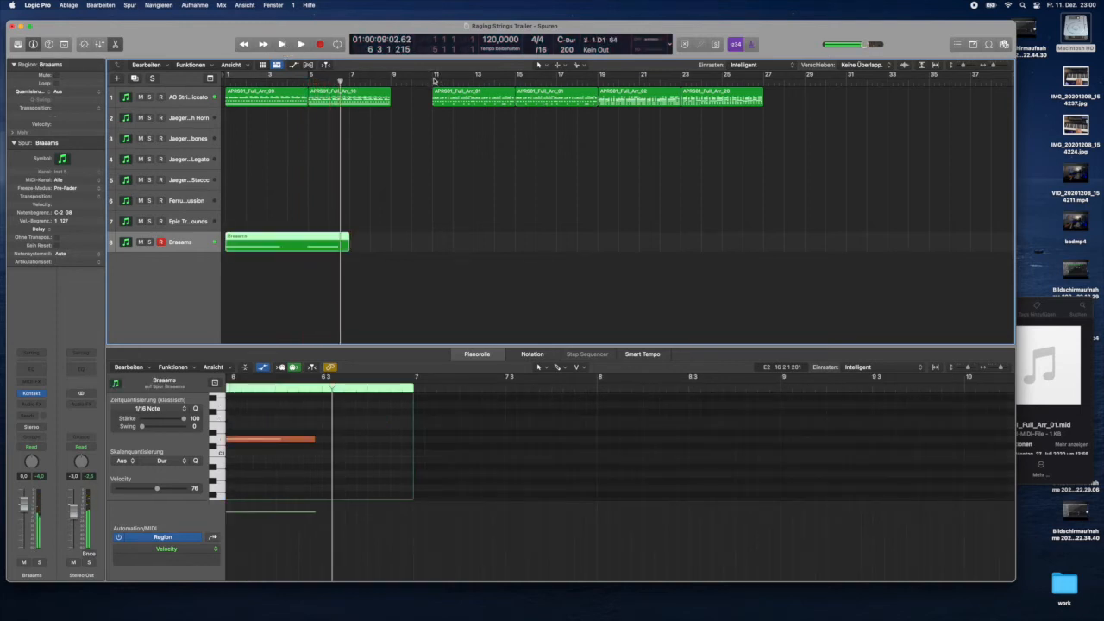
left_click(436, 82)
left_click(302, 45)
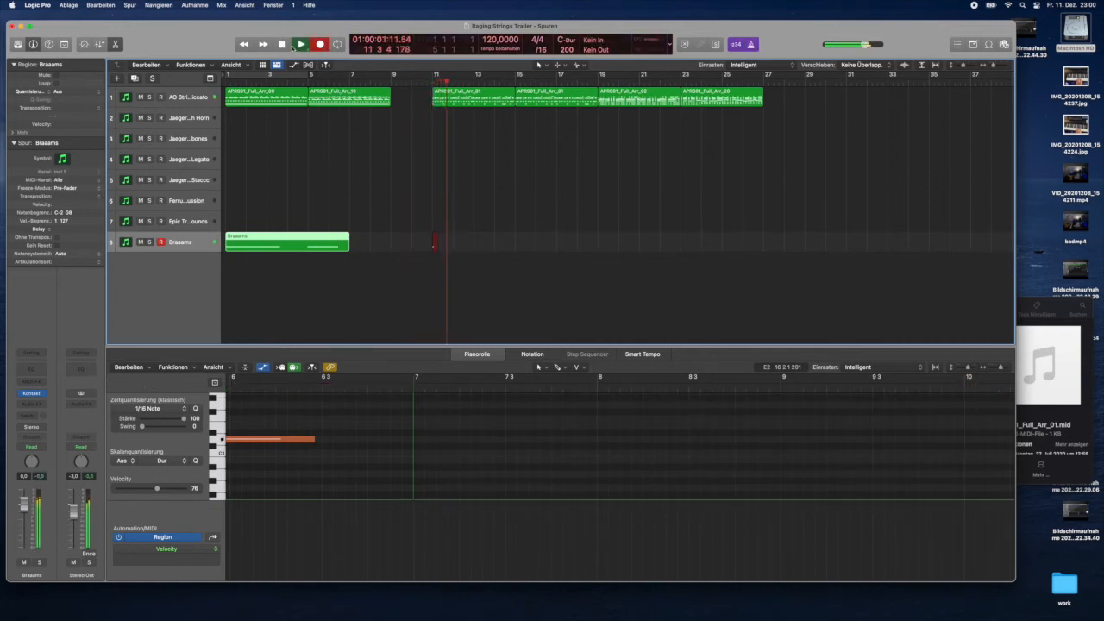
left_click(282, 45)
Record a sustained note on the Epic Trailer Sounds track from bar 9 into bar 11
left_click(393, 81)
left_click(191, 222)
left_click(322, 45)
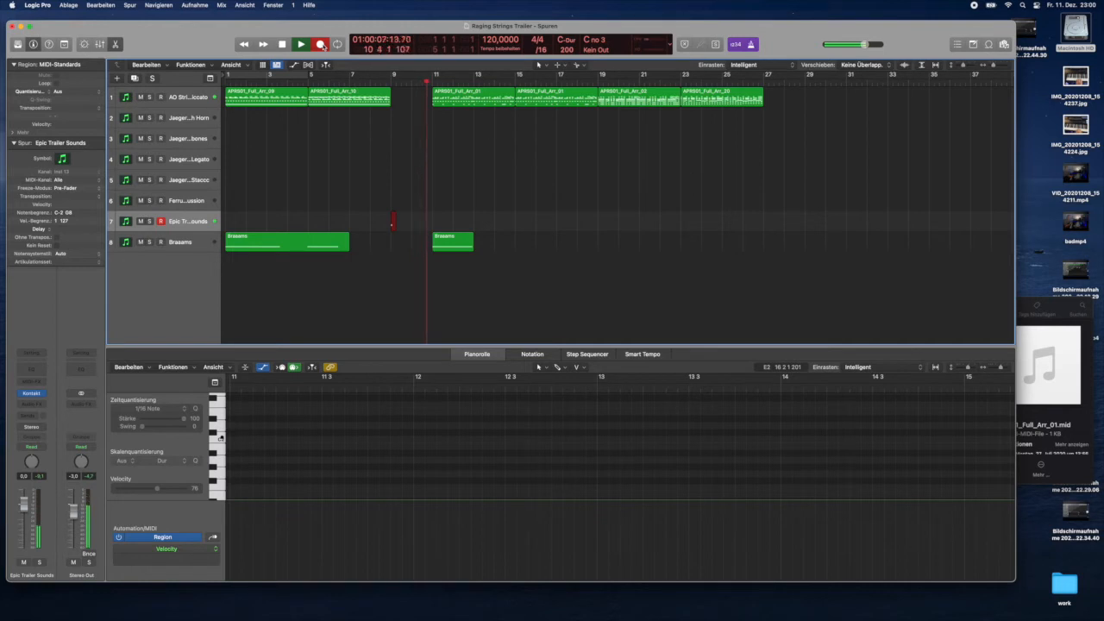
left_click(283, 45)
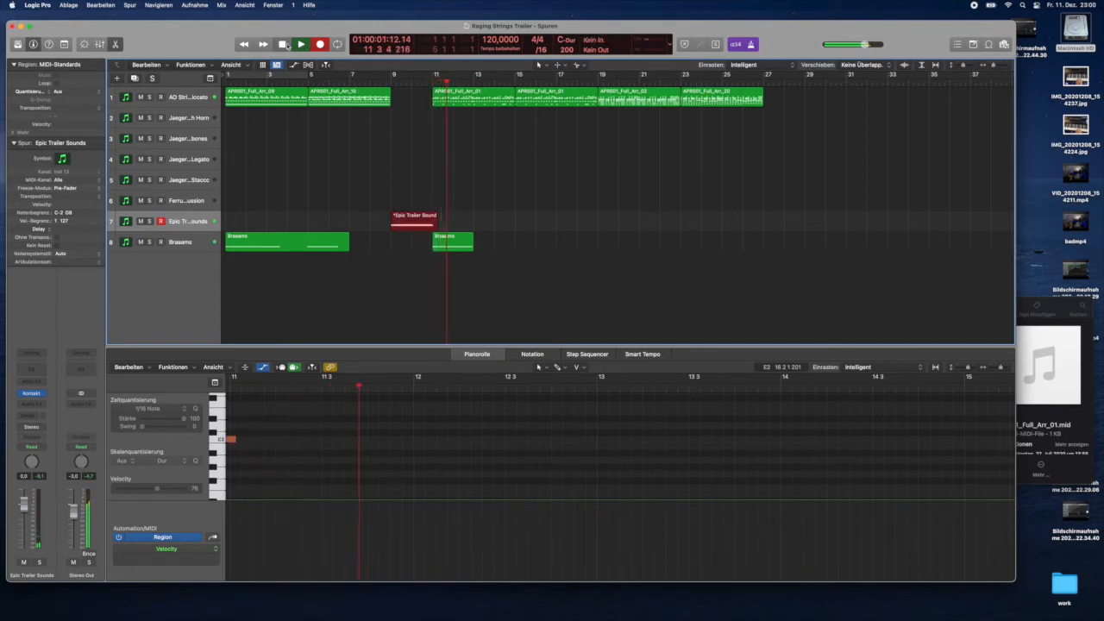
Record a closing sustained note on the Epic Trailer Sounds track from bar 27
left_click(763, 82)
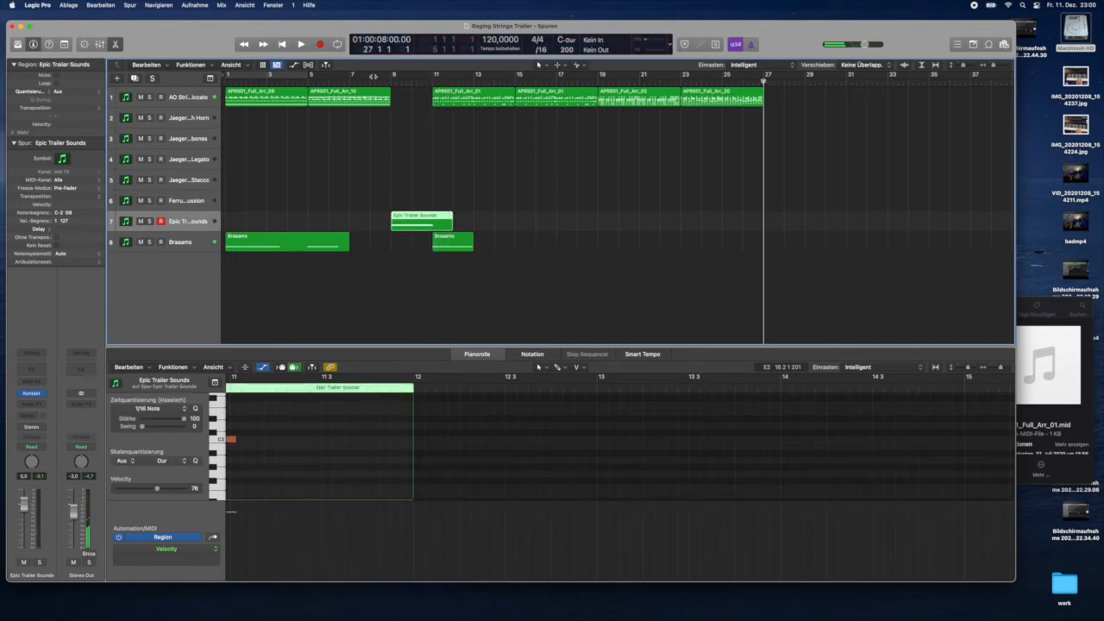
left_click(320, 44)
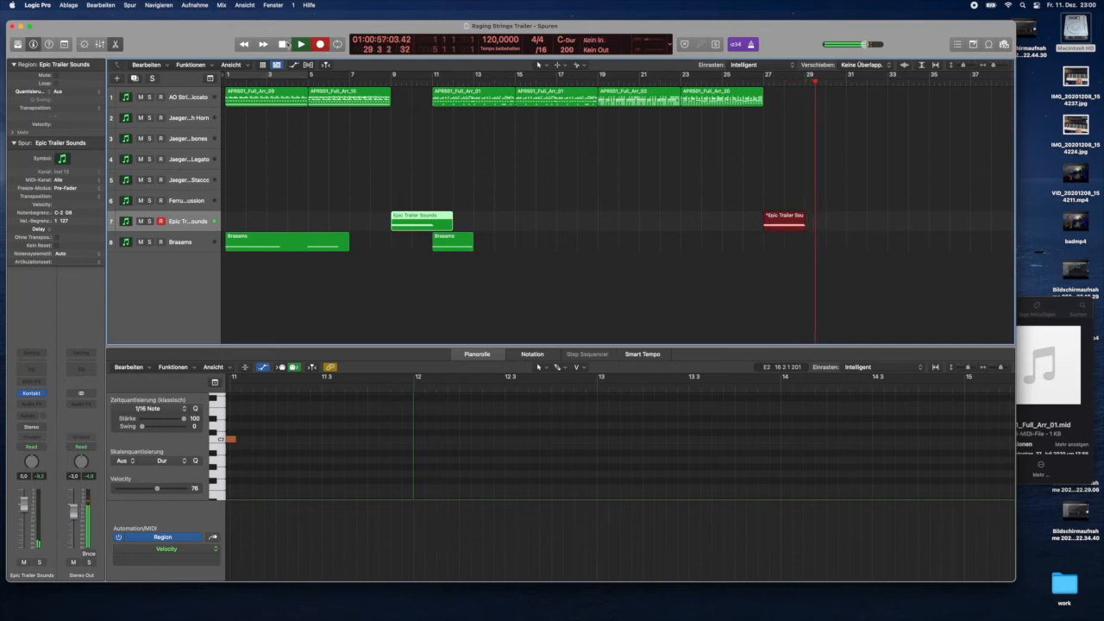
left_click(282, 44)
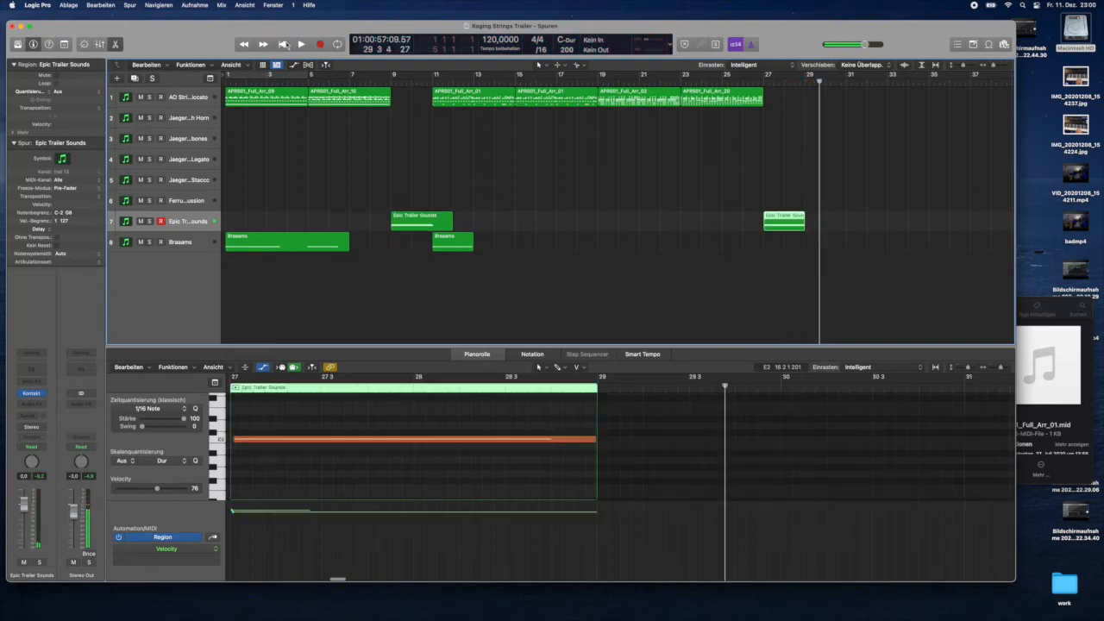
Widen the track headers and start recording on the Jaeger Trombones track from the beginning of the project
left_click(177, 143)
left_click_drag(221, 112, 265, 113)
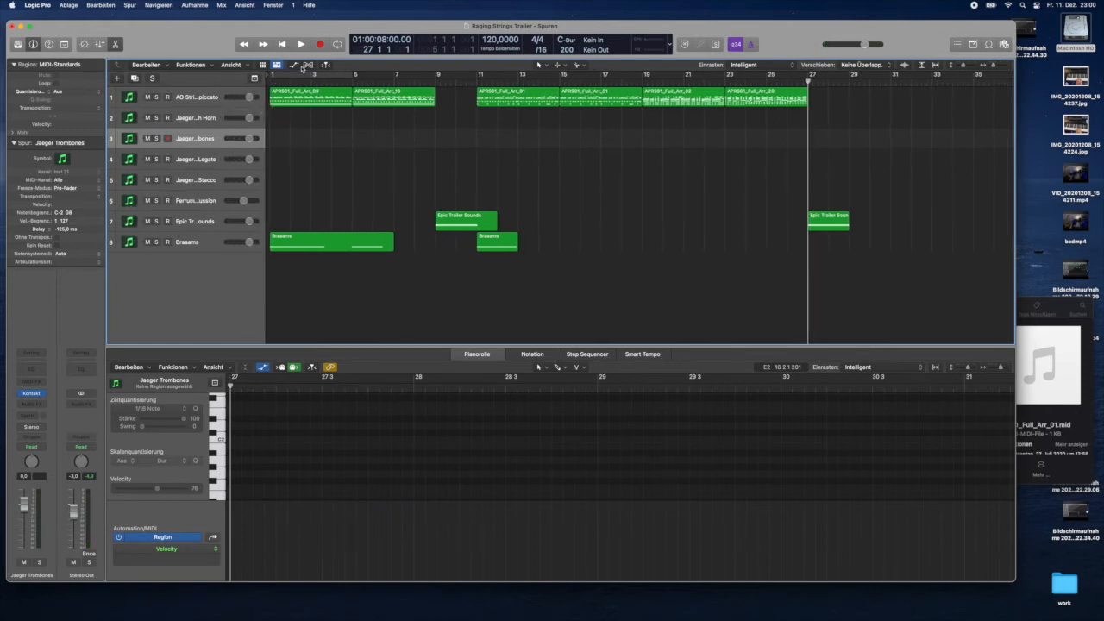
left_click(282, 44)
left_click(320, 44)
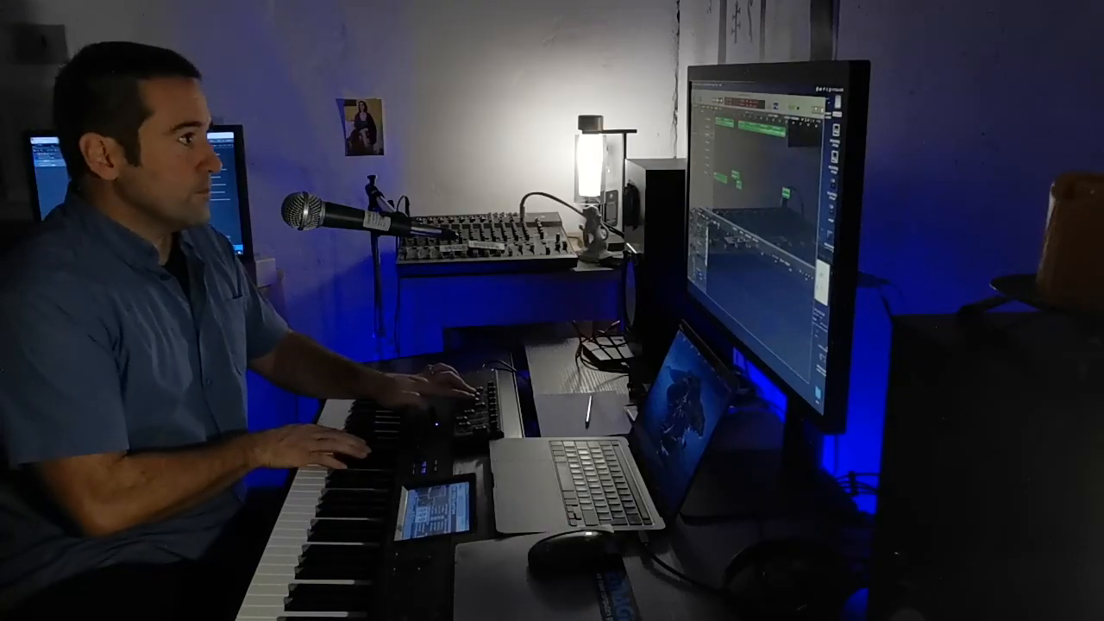